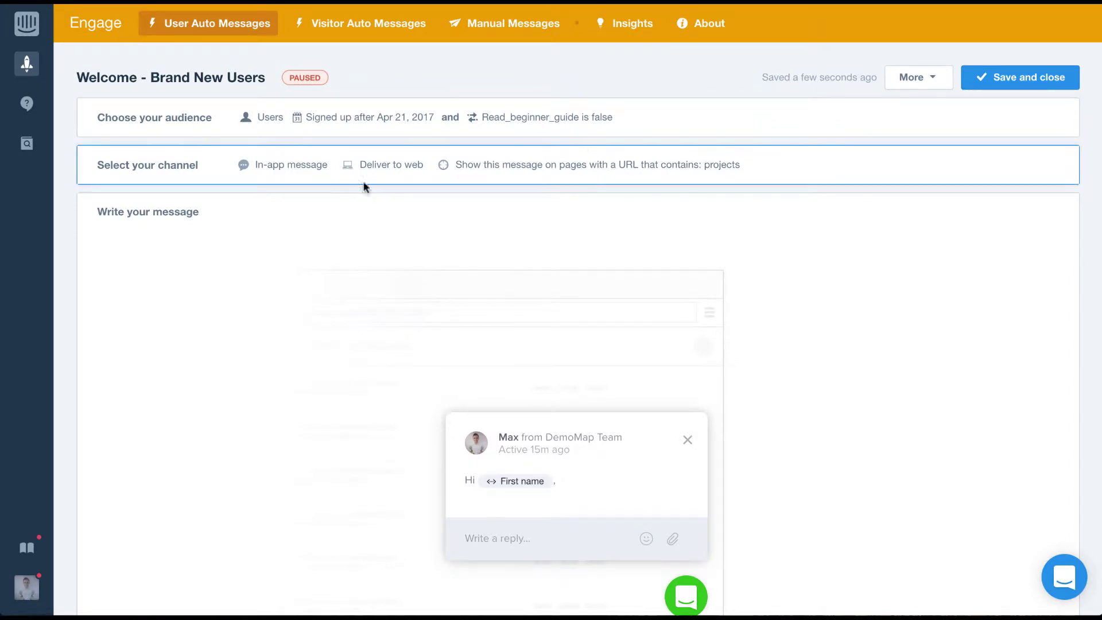
Step: Expand the welcome message's 'Write your message' content editor
left_click(360, 235)
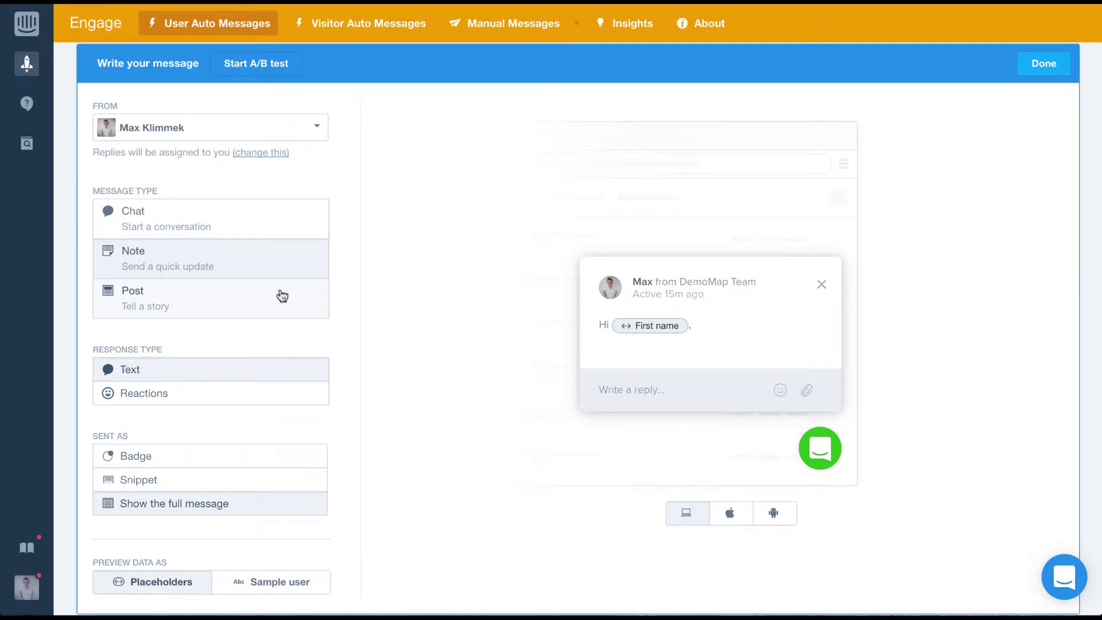
Step: Compare the Chat, Note and Post message type previews, then settle on Note
left_click(282, 225)
left_click(276, 248)
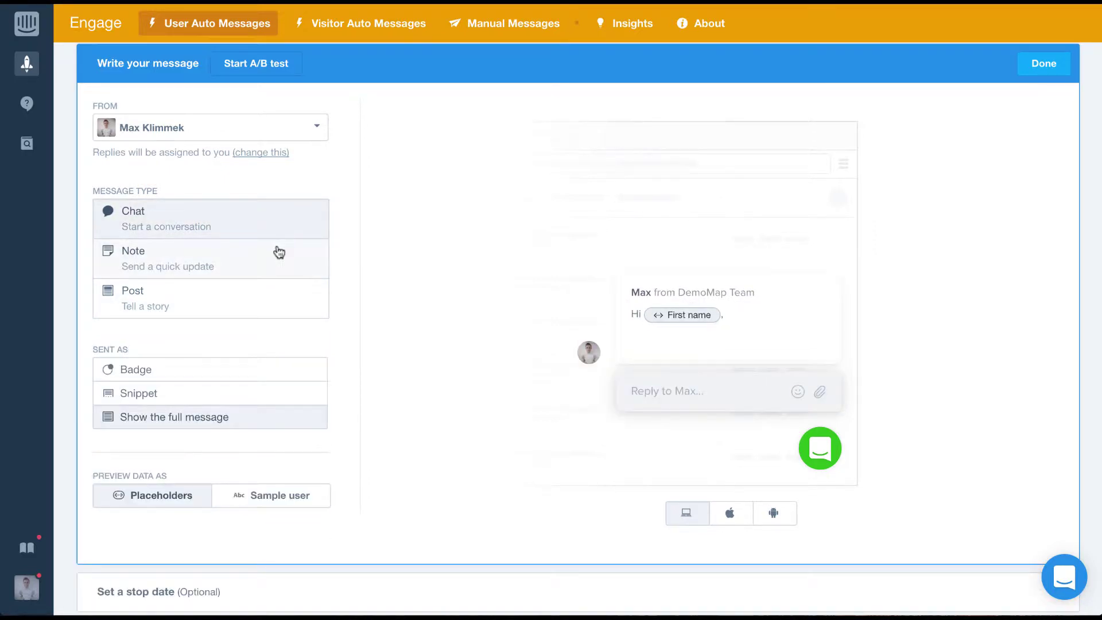
left_click(279, 252)
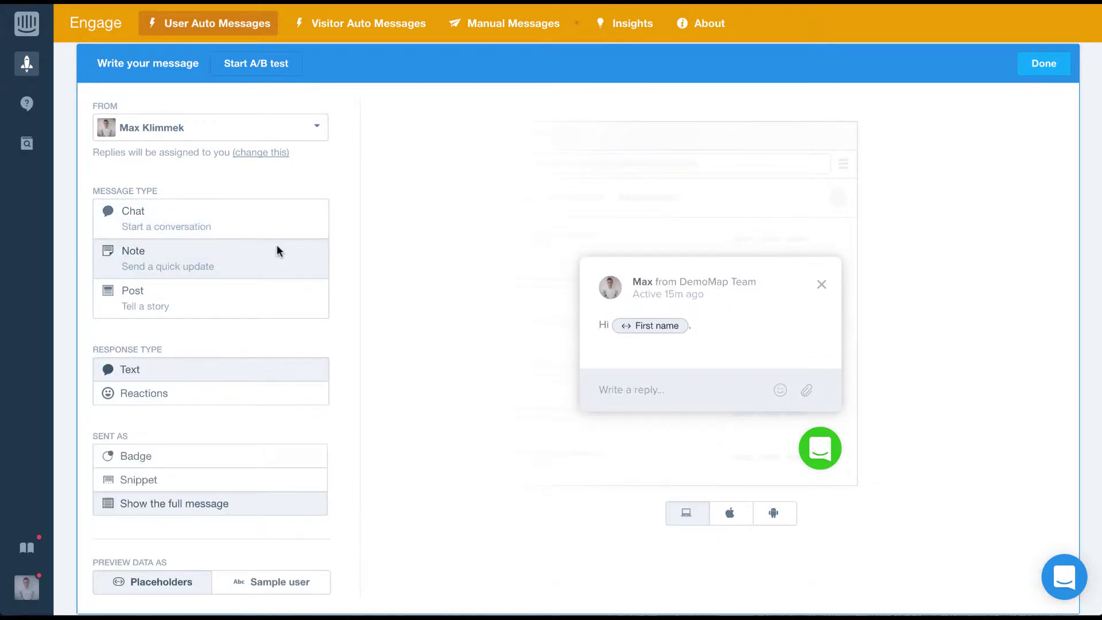
left_click(278, 296)
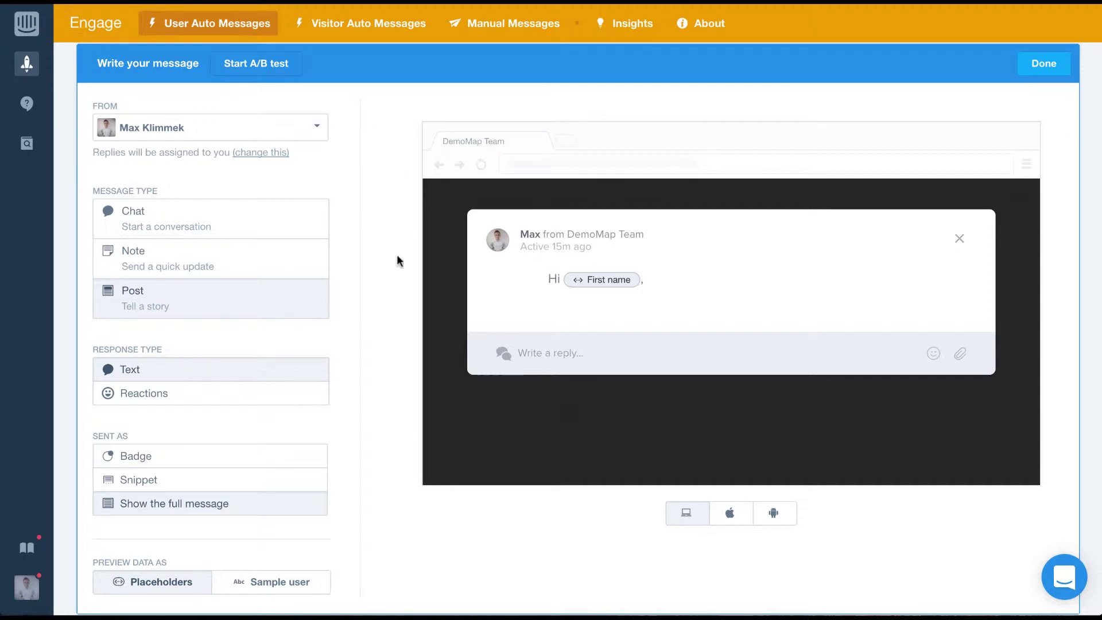
left_click(282, 267)
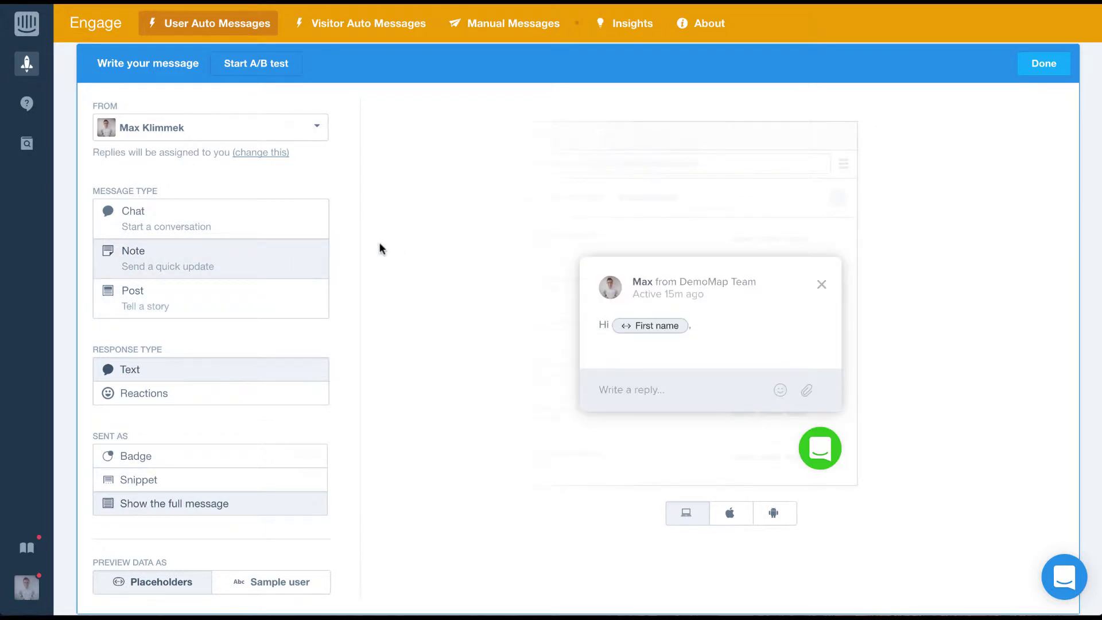
scroll(379, 244, "down", 3)
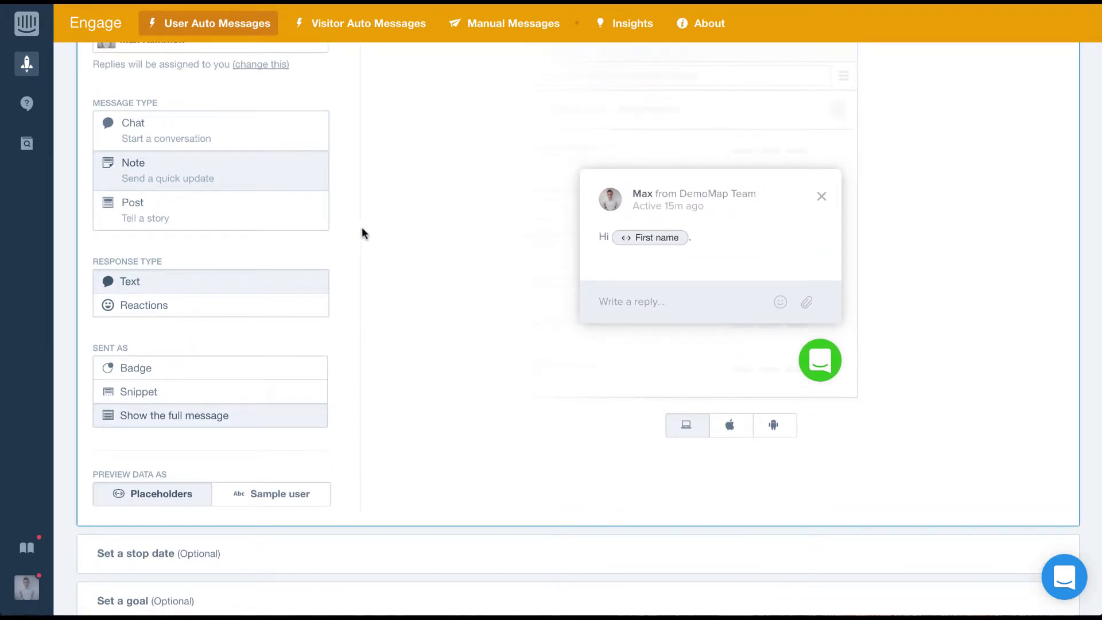
scroll(361, 229, "up", 2)
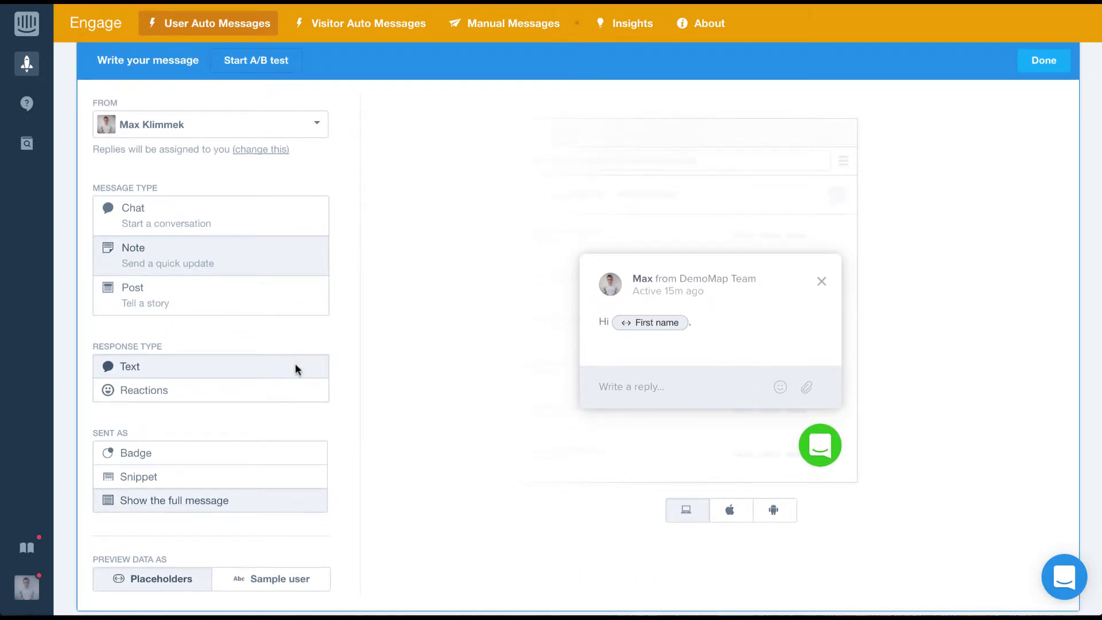
left_click(293, 393)
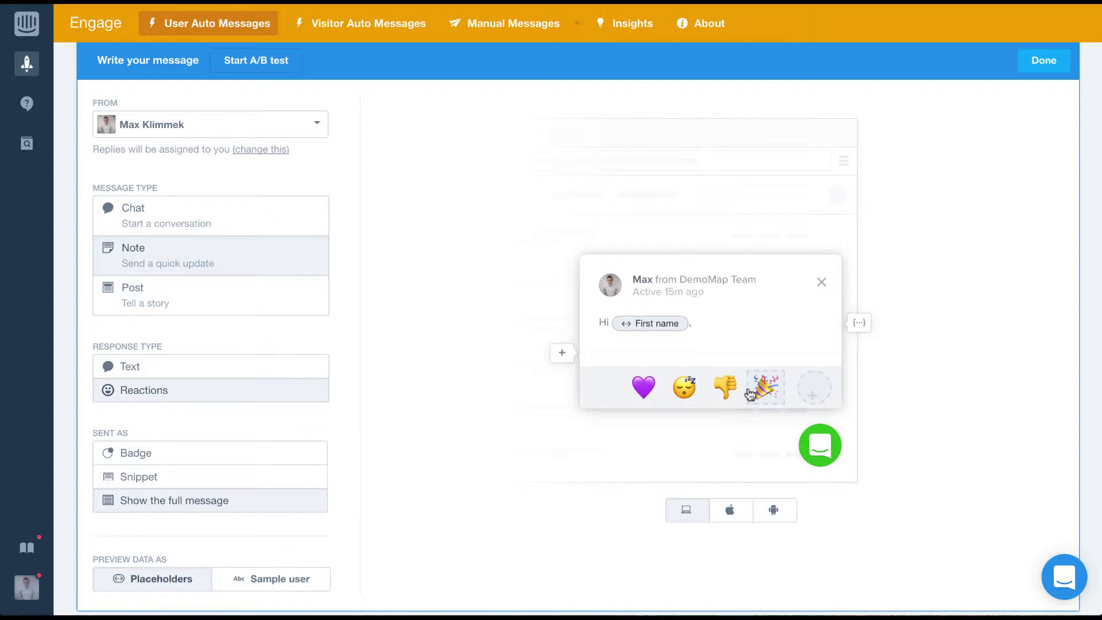
scroll(316, 380, "up", 1)
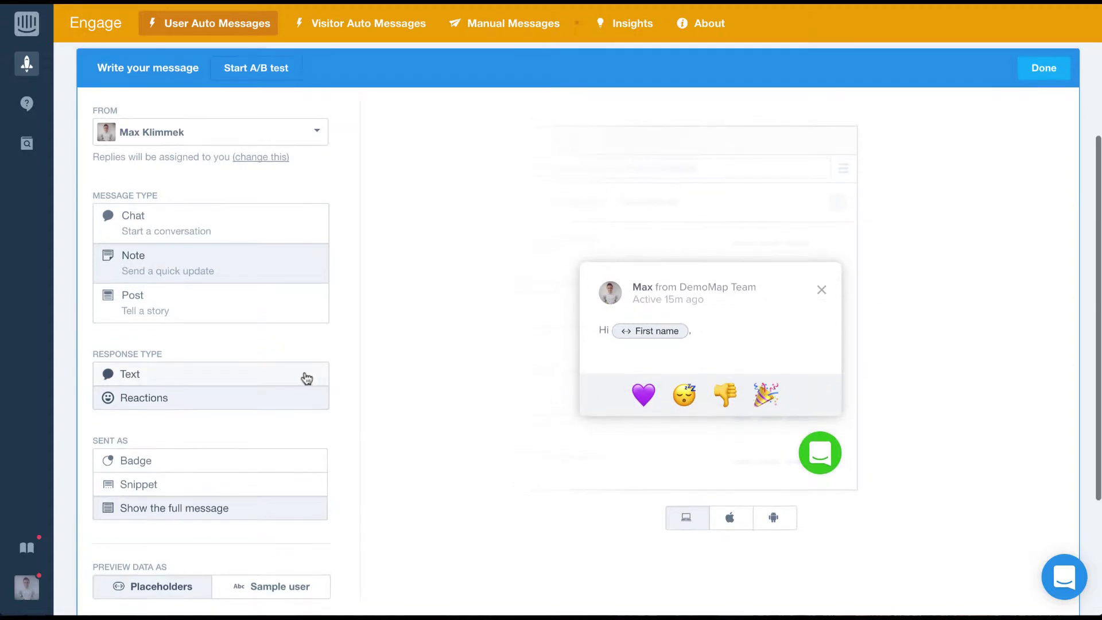
left_click(291, 376)
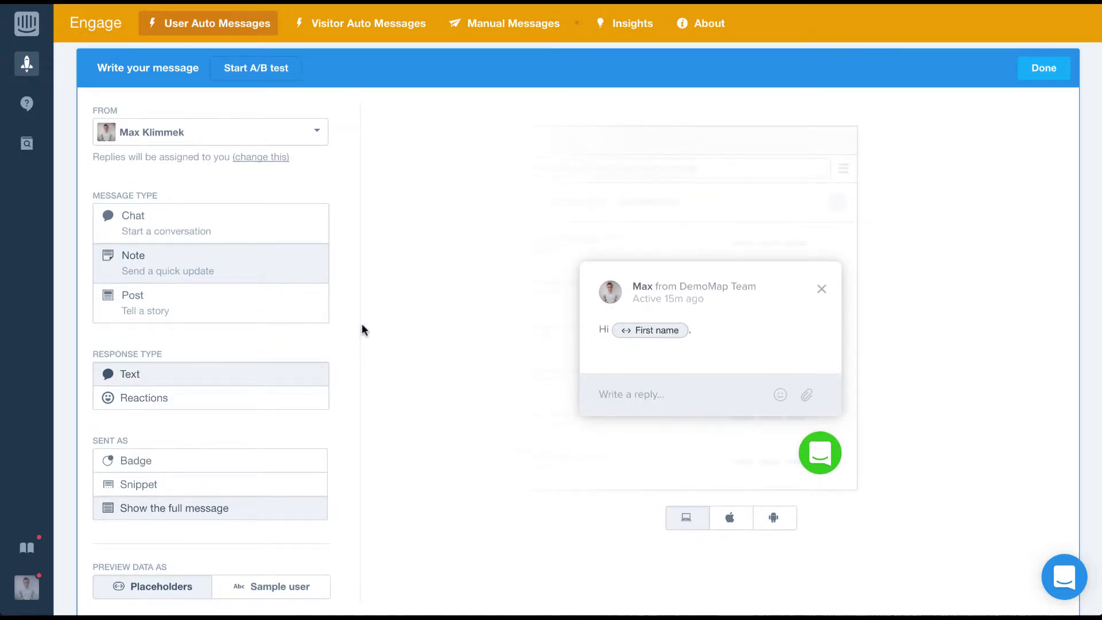
Step: Preview the note sent as Badge and as Snippet, then return to showing the full message
scroll(362, 325, "down", 3)
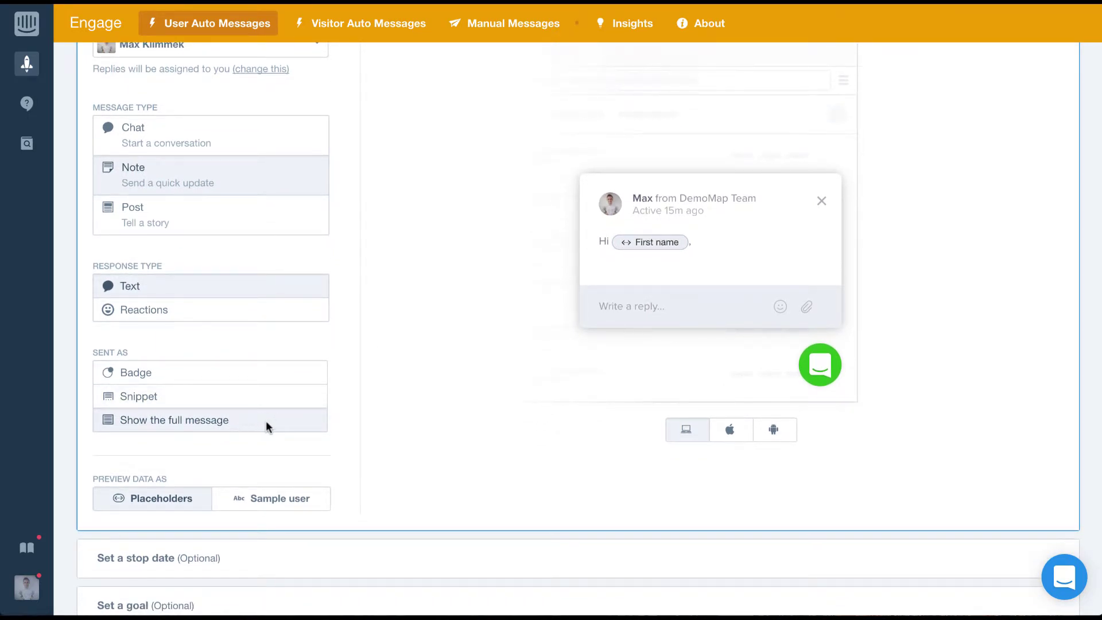
left_click(283, 374)
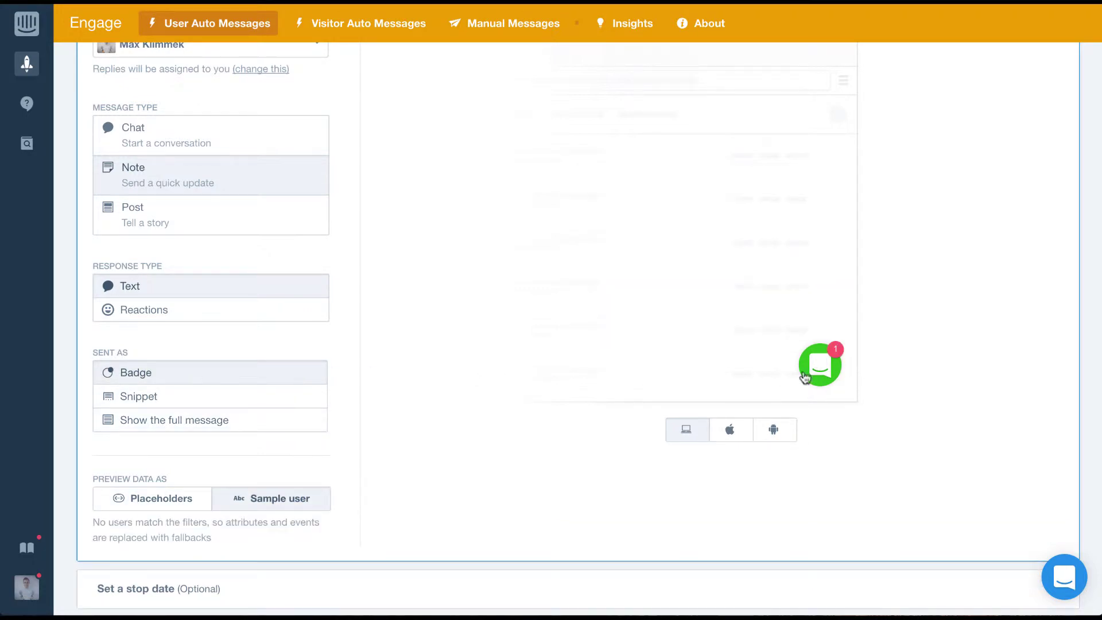
left_click(273, 399)
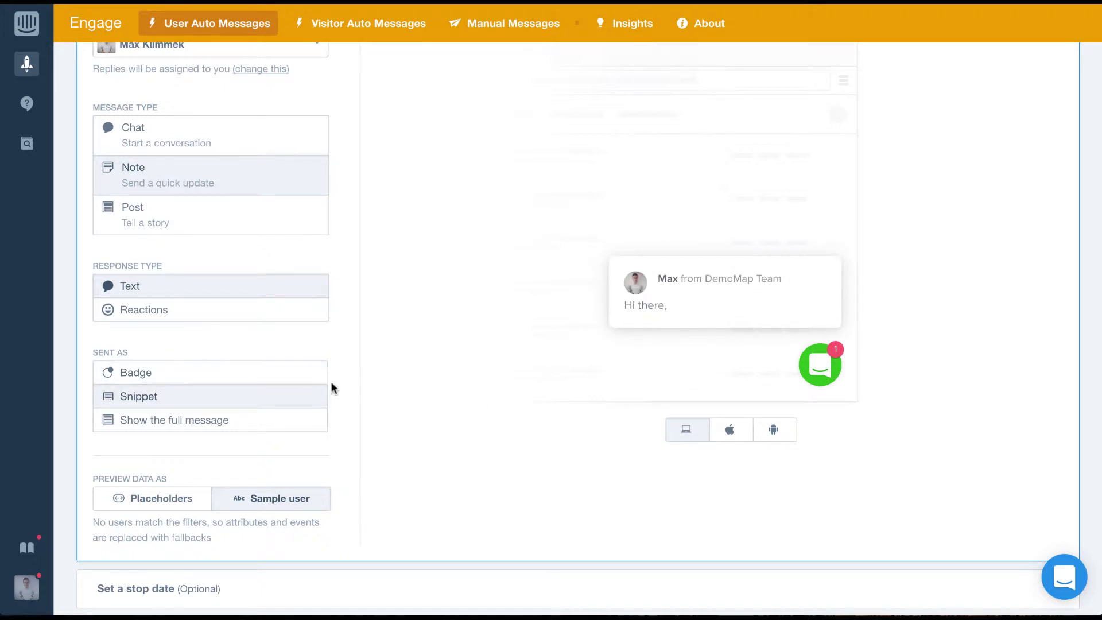
left_click(231, 422)
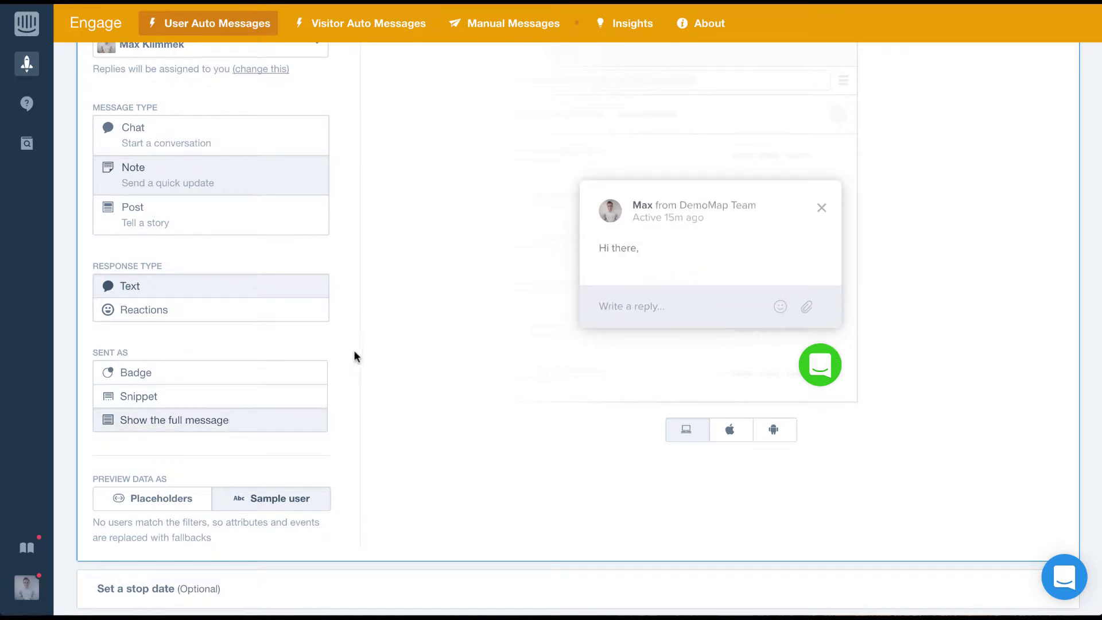
scroll(359, 339, "up", 1)
scroll(338, 341, "up", 1)
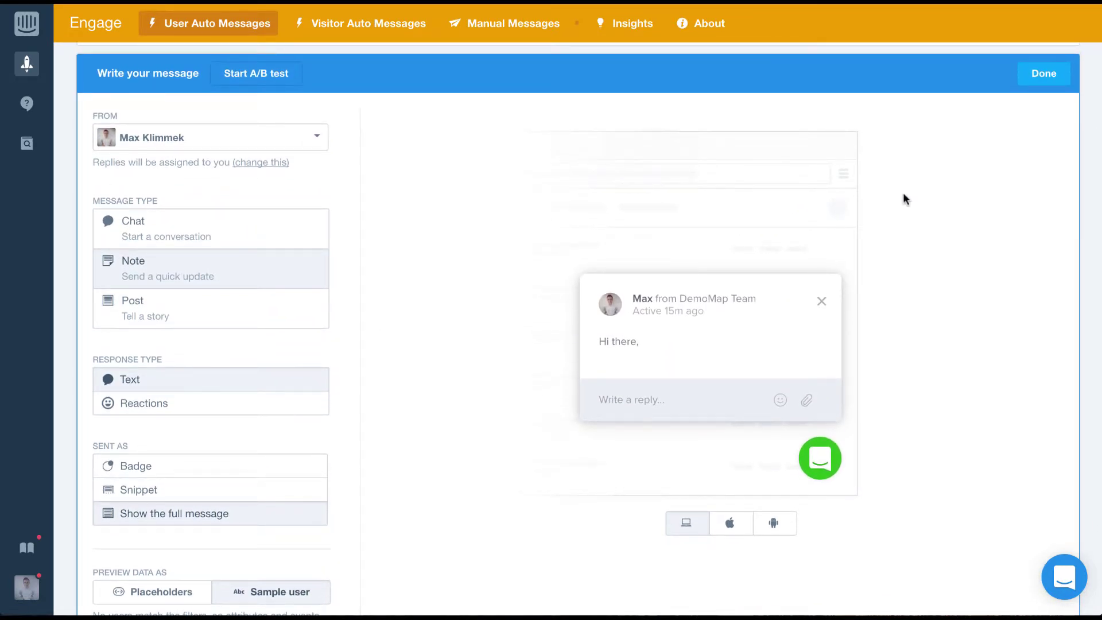
Step: Delete the First name placeholder so the greeting reads just 'Hi'
left_click(673, 349)
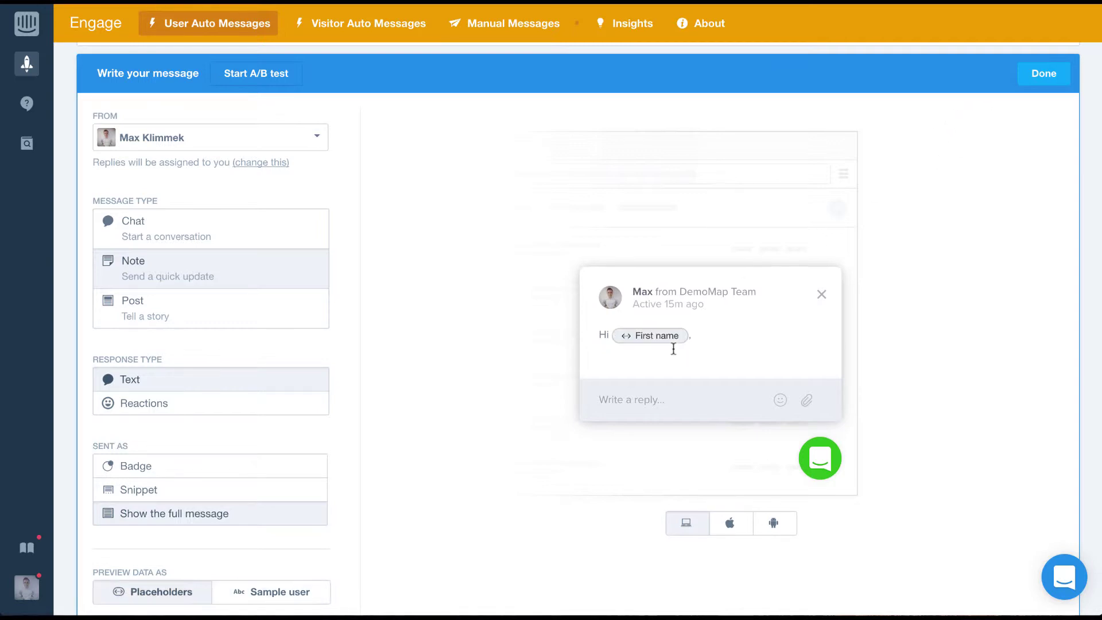
scroll(699, 350, "down", 1)
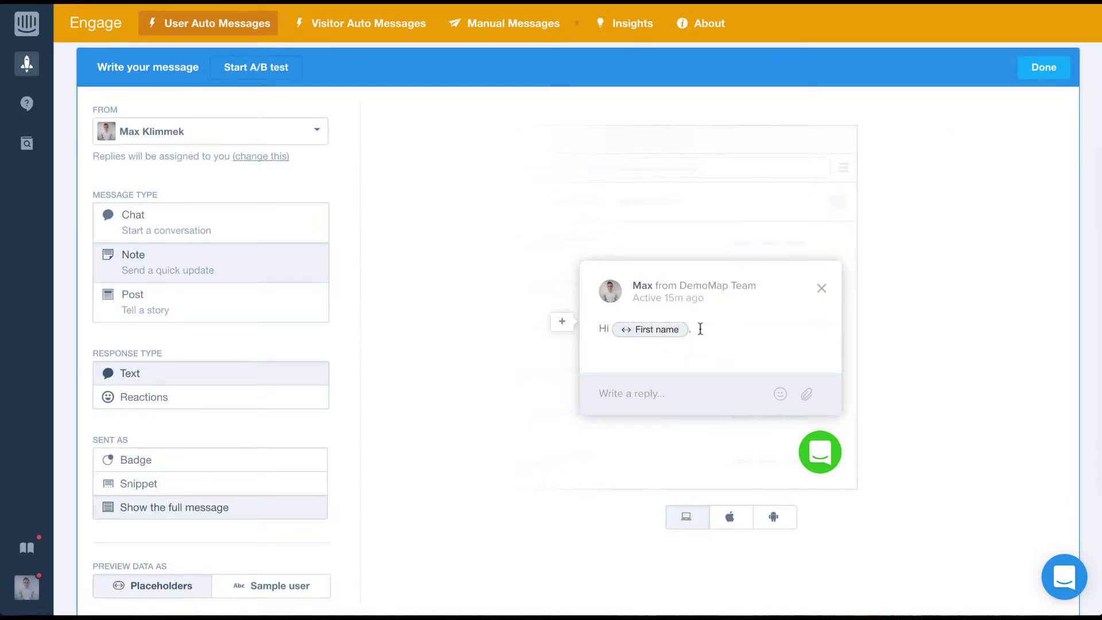
key("BackSpace")
key("BackSpace")
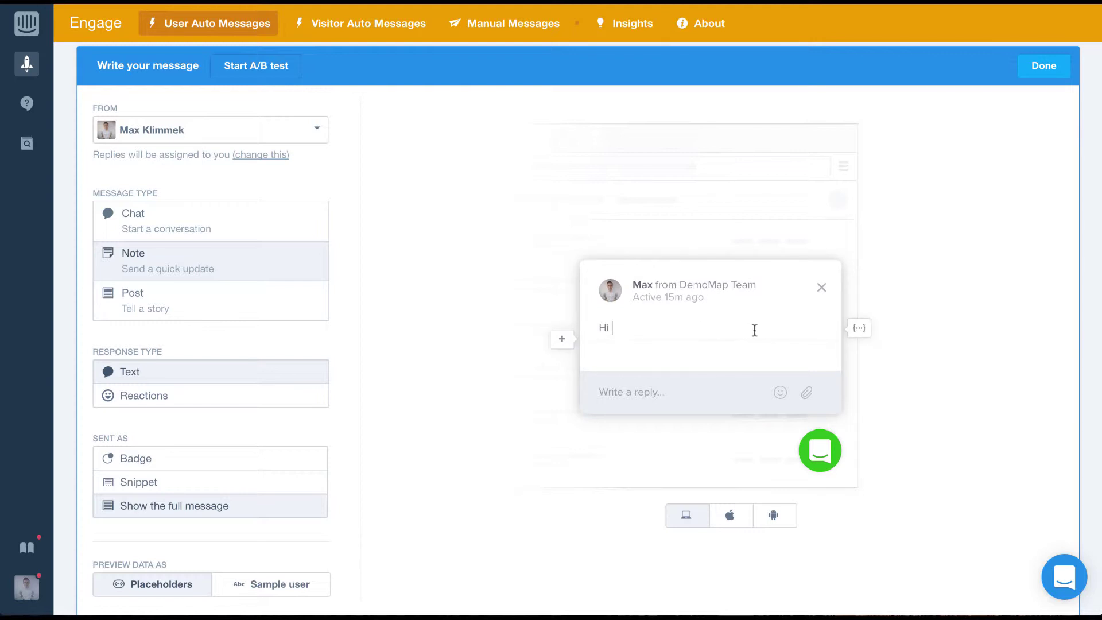
Step: Open the attribute picker and expand the User attributes list
left_click(859, 331)
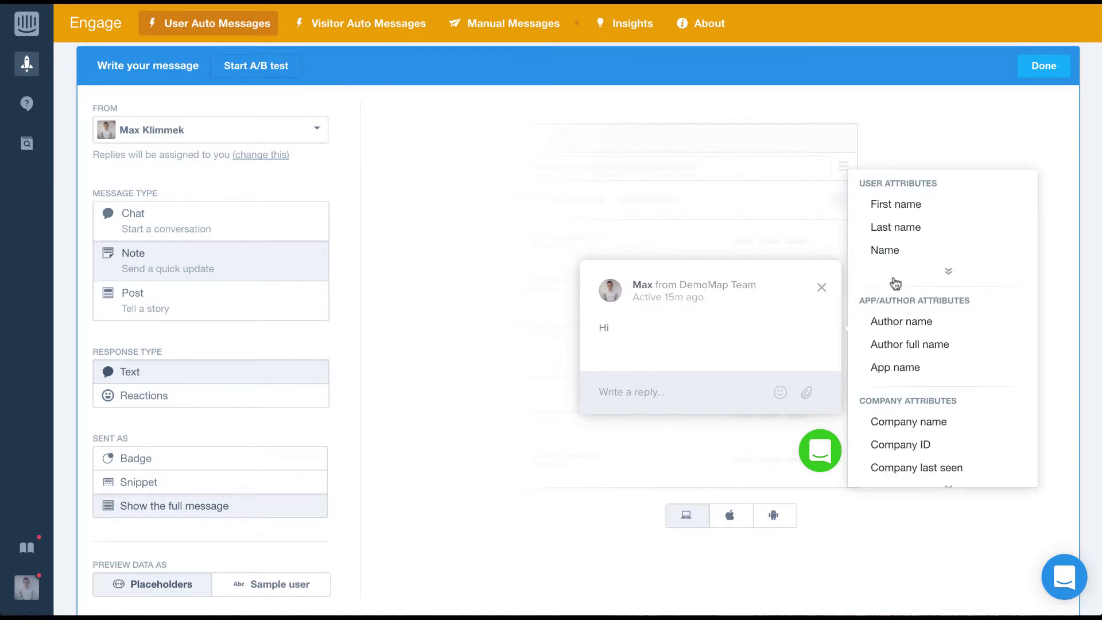
left_click(947, 271)
scroll(939, 279, "down", 8)
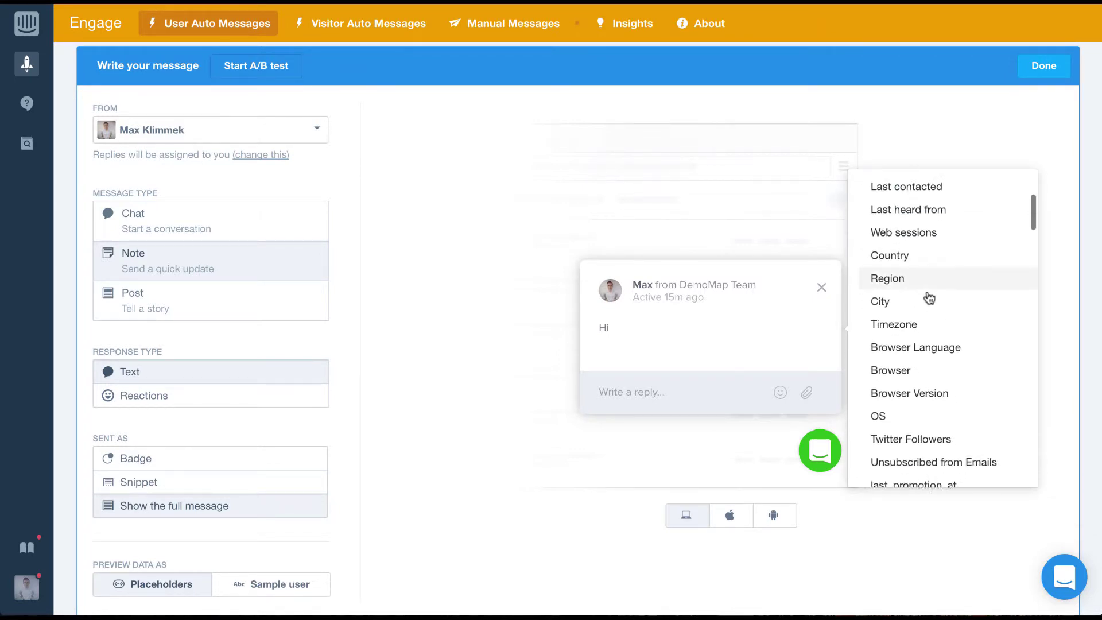
scroll(928, 301, "down", 3)
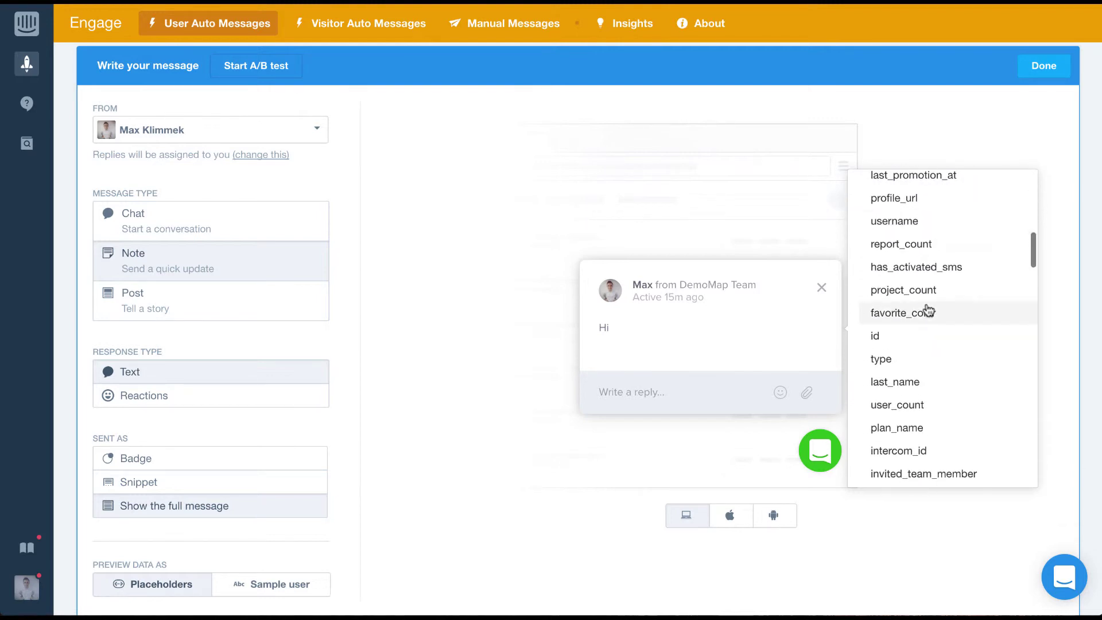
scroll(928, 307, "up", 10)
scroll(919, 287, "up", 10)
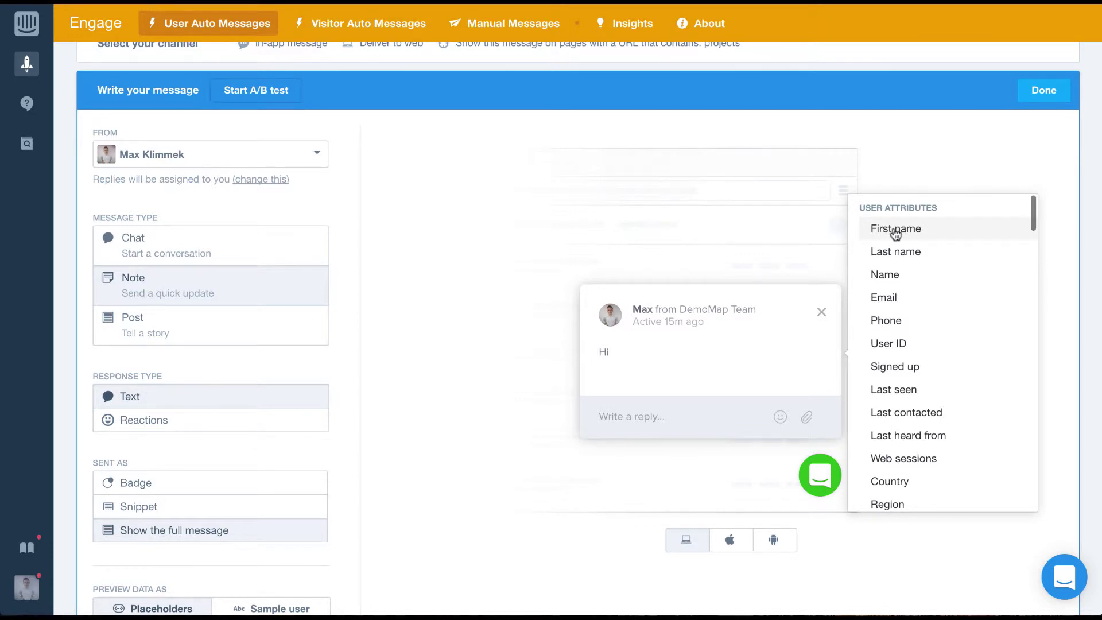
Step: Insert the First name attribute after 'Hi' with 'There' as its fallback
left_click(901, 232)
left_click(670, 332)
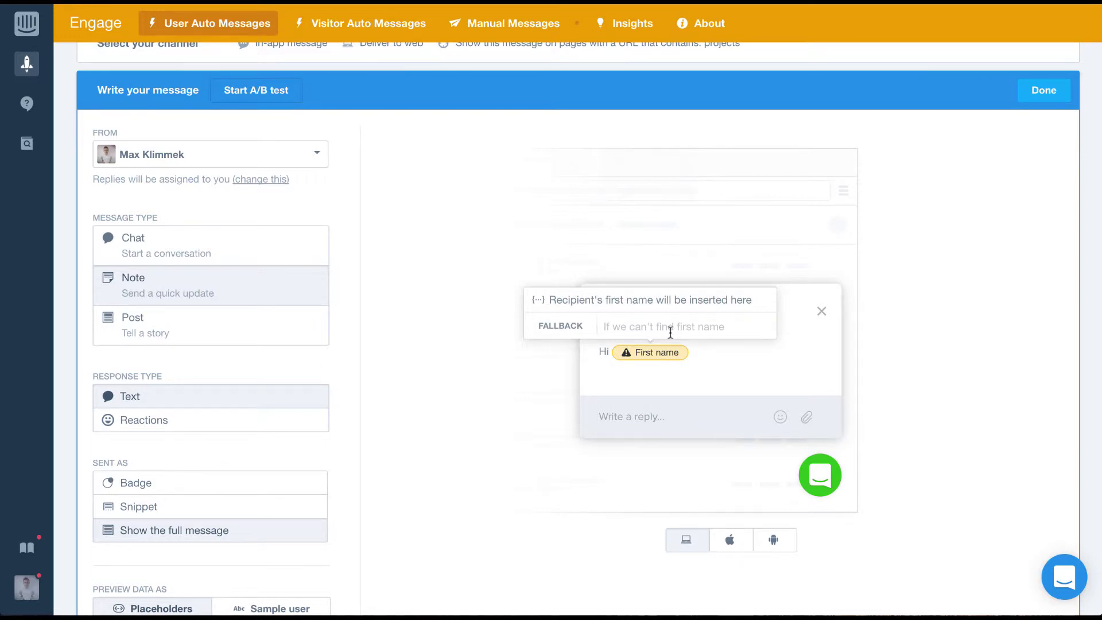
type("There")
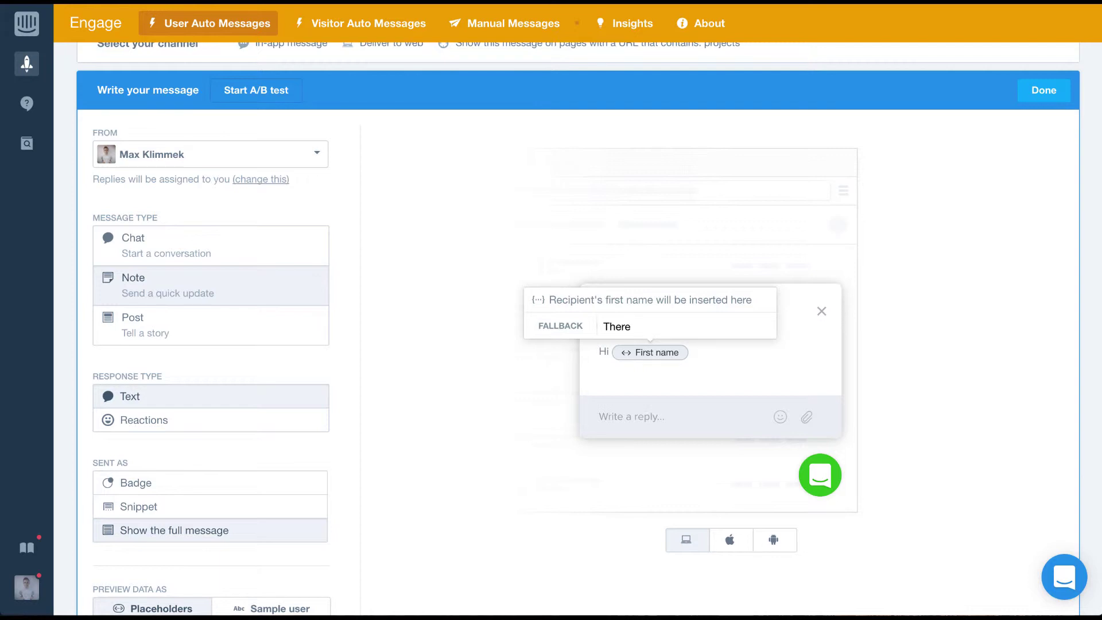
Step: Add a comma after the greeting and paste the prepared welcome body on a new line
left_click(700, 349)
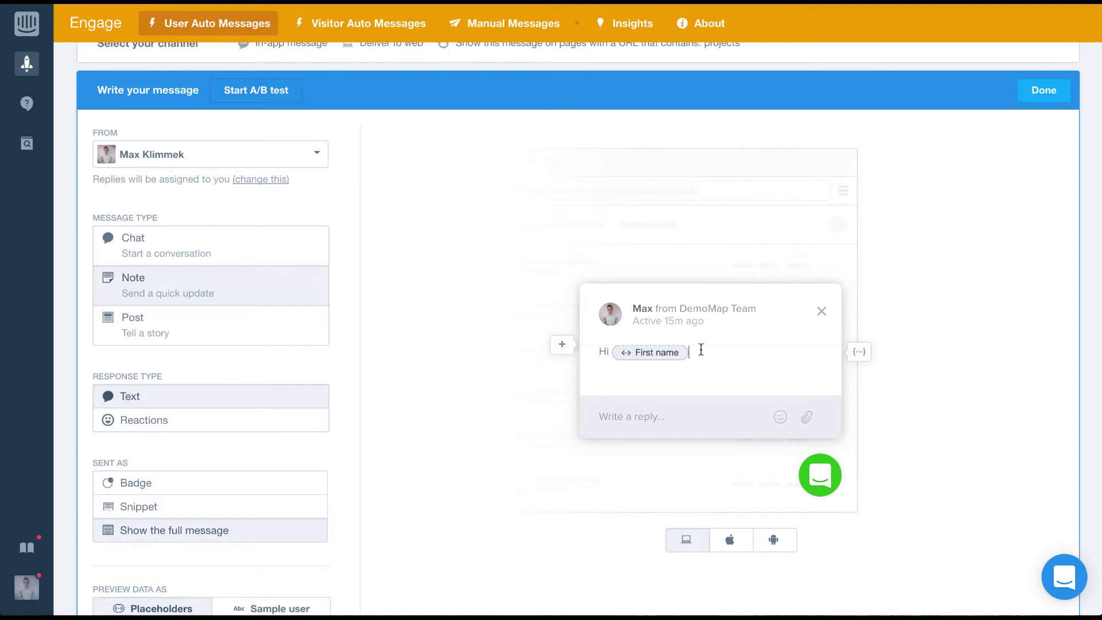
type(",")
key("Return")
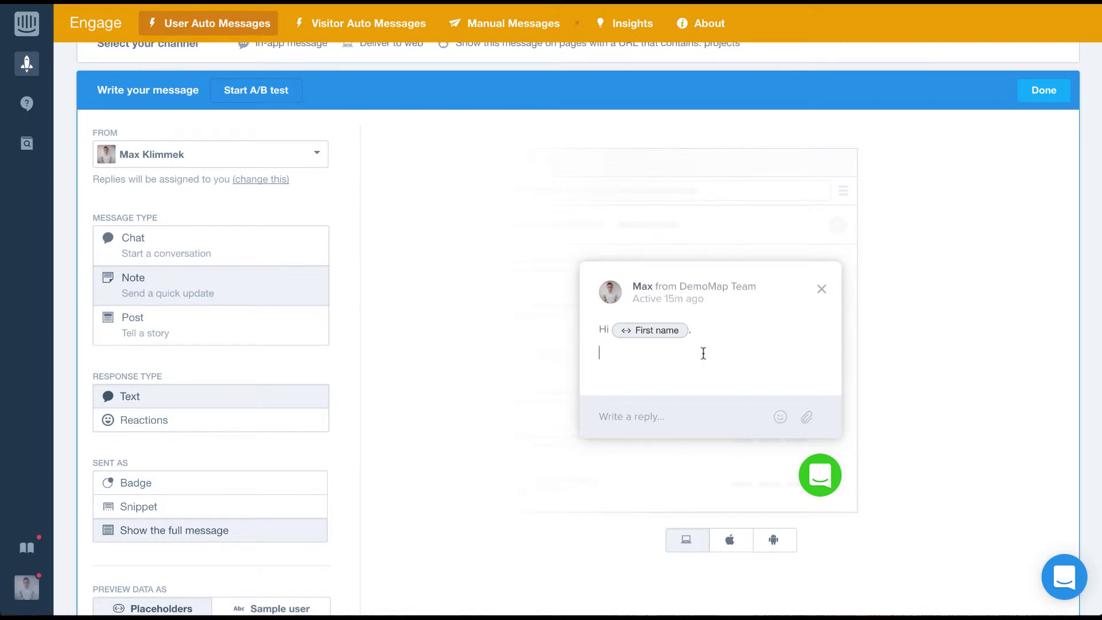
type("Welcome to DemoMap! After you’ve had a look around, check out our beginners guide to get started: Also remember, if you have any questions, just let us know here. Cheers, Max")
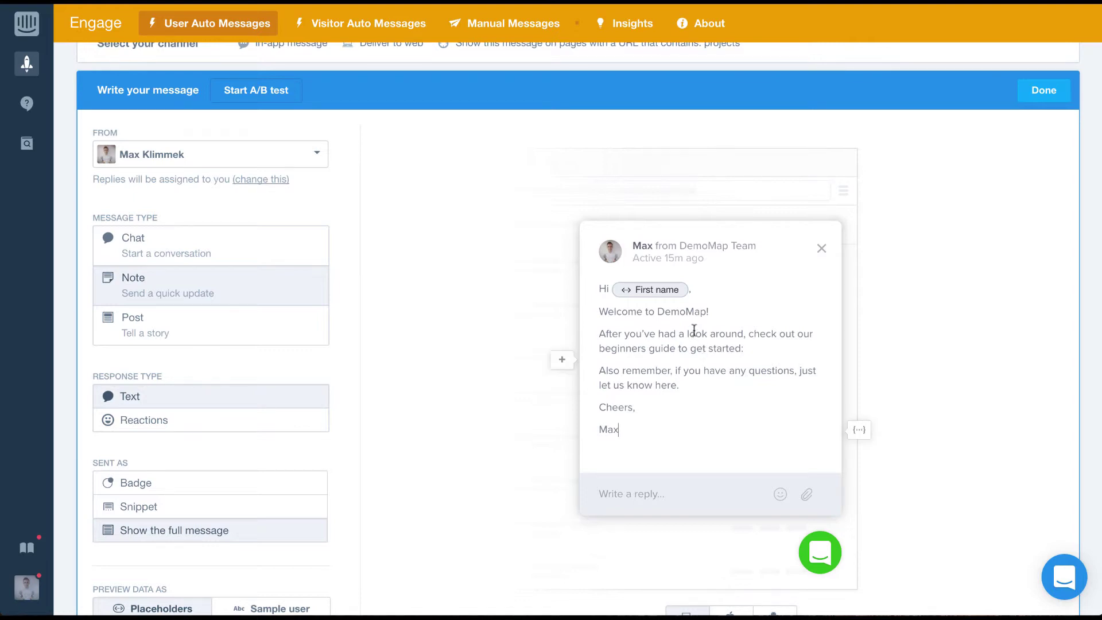
left_click_drag(716, 311, 591, 314)
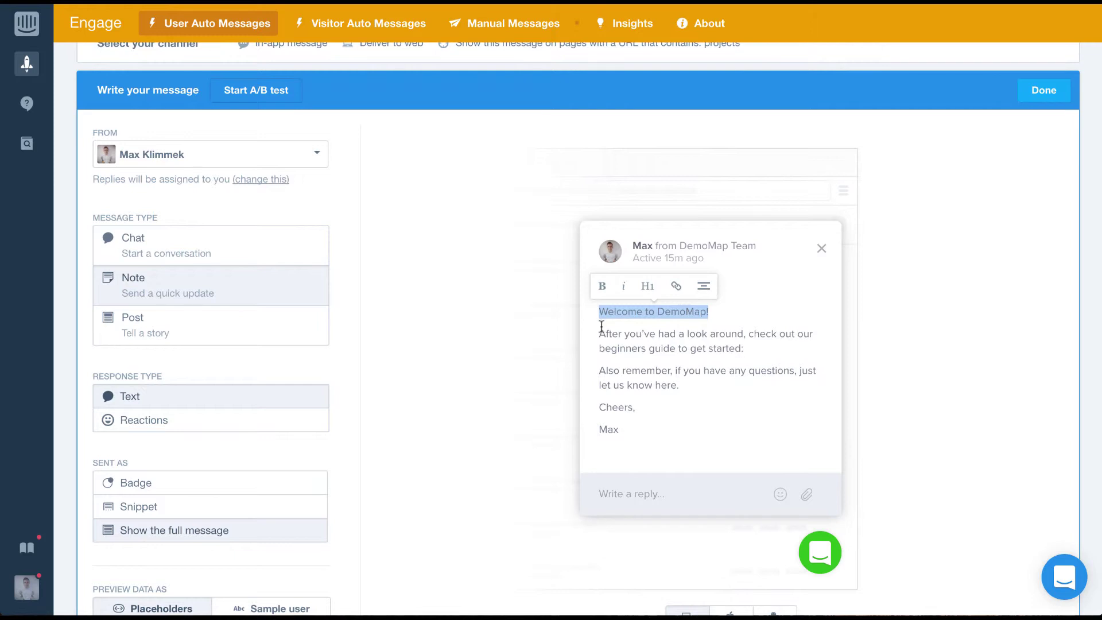
left_click(603, 291)
left_click(623, 292)
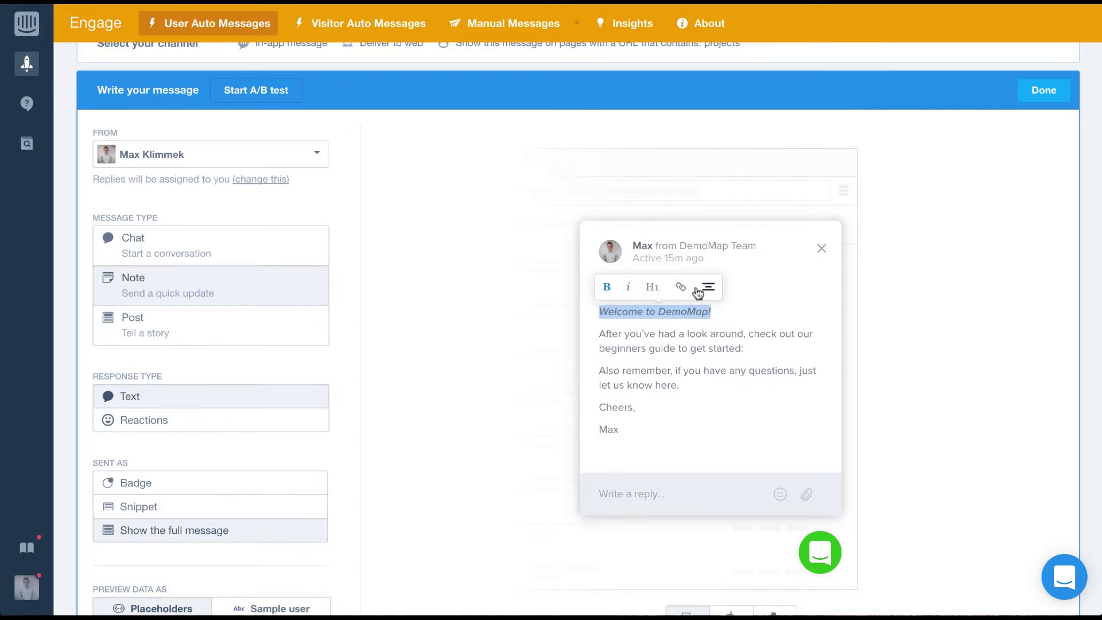
left_click(623, 290)
left_click(601, 291)
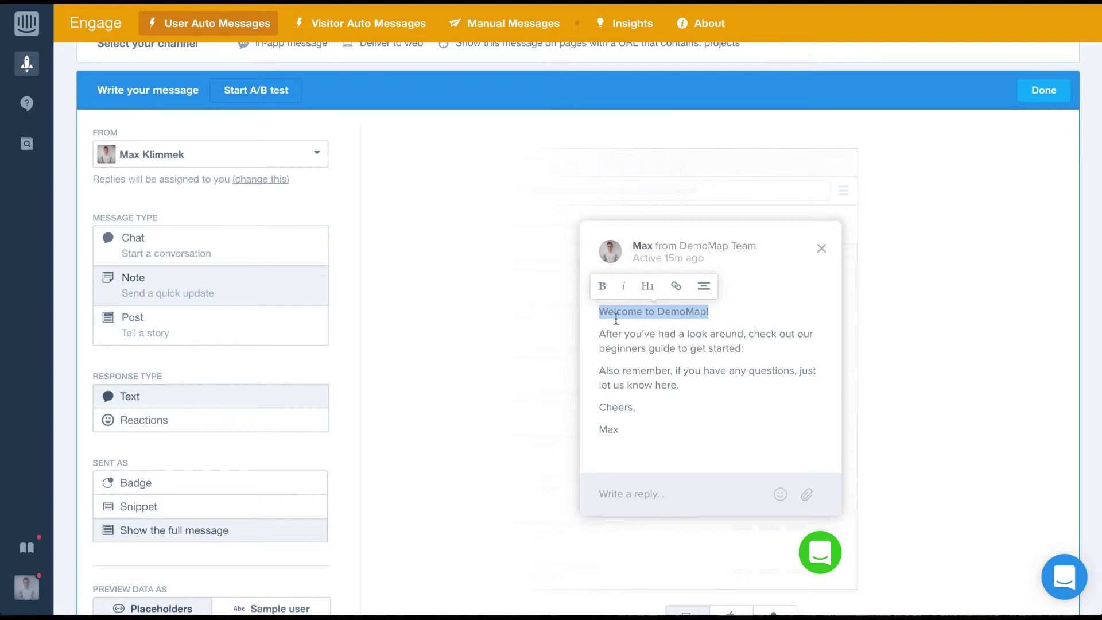
left_click(641, 356)
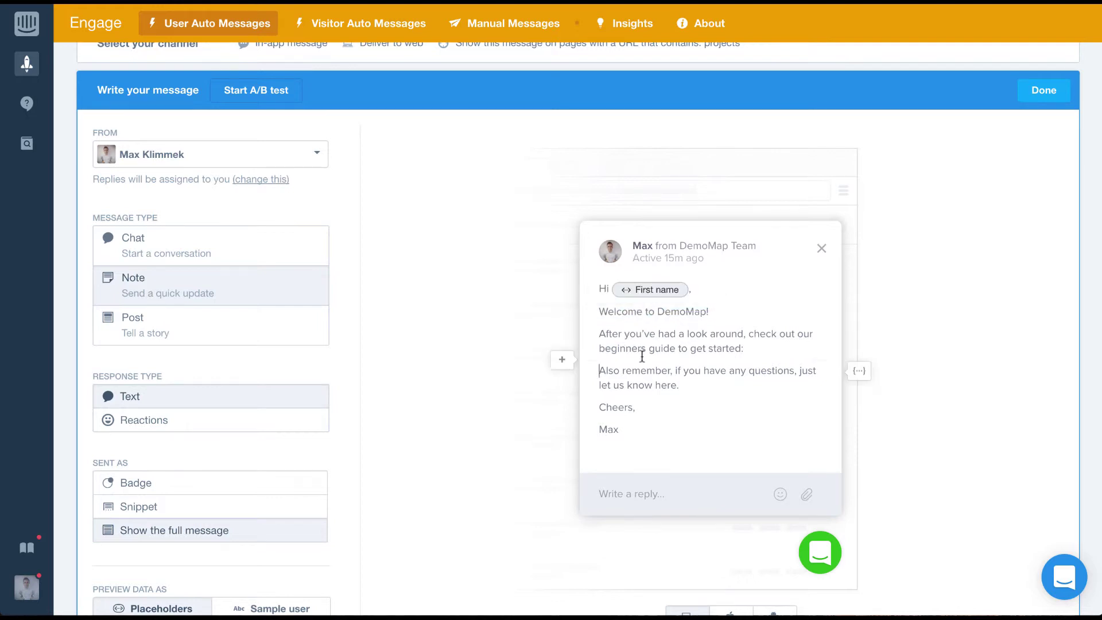
Step: Add an empty line after 'started:' and open the insertable content menu there
left_click(750, 349)
key("Return")
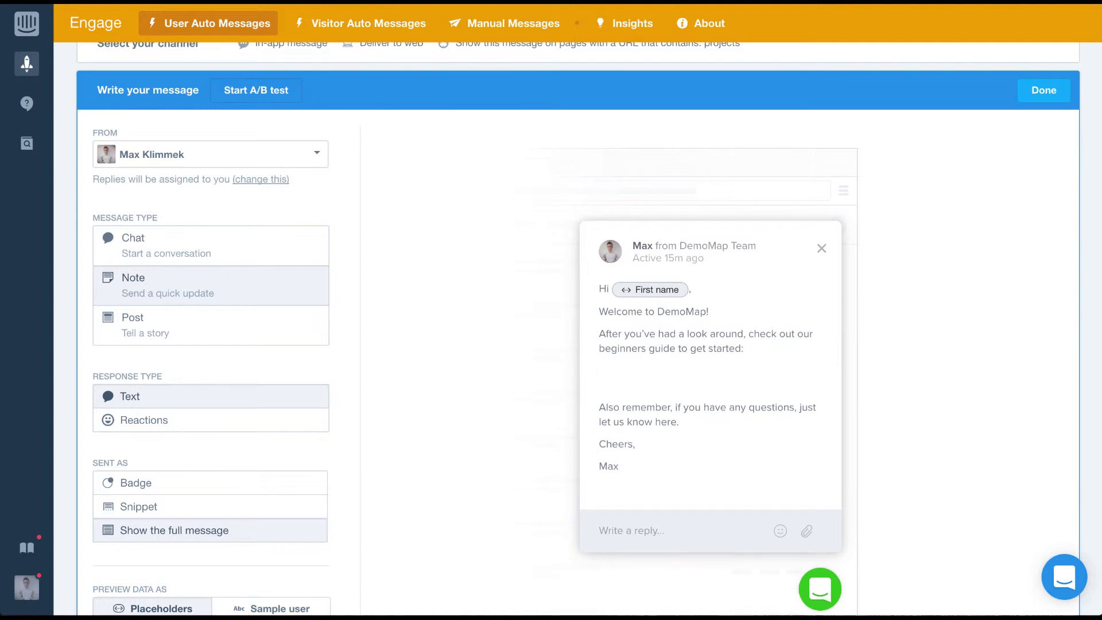
mouse_move(679, 356)
left_click(562, 360)
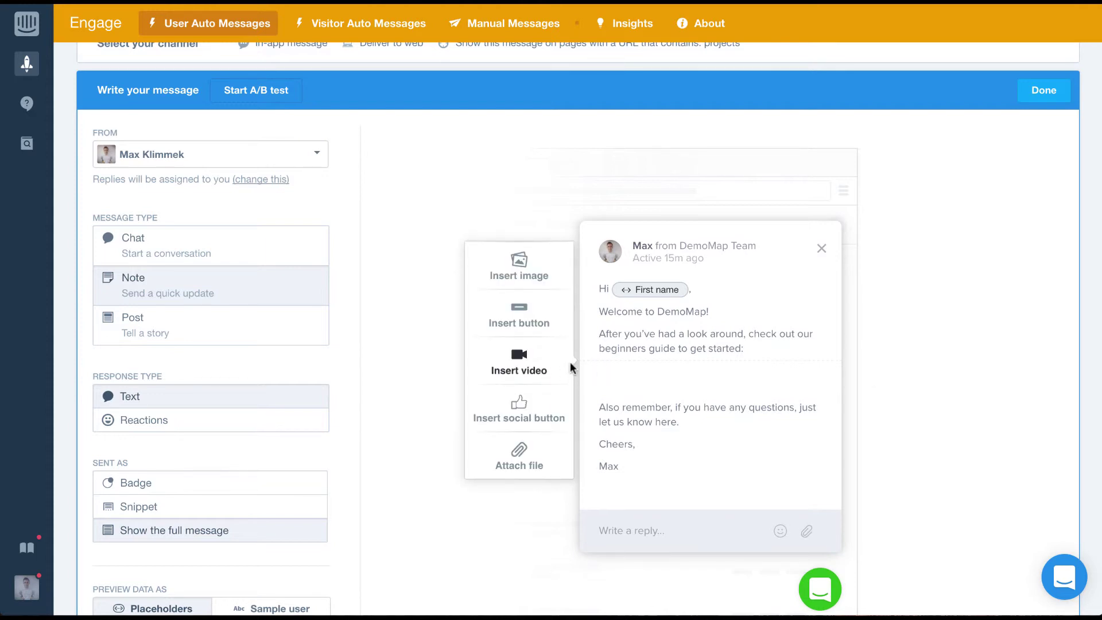
left_click(589, 364)
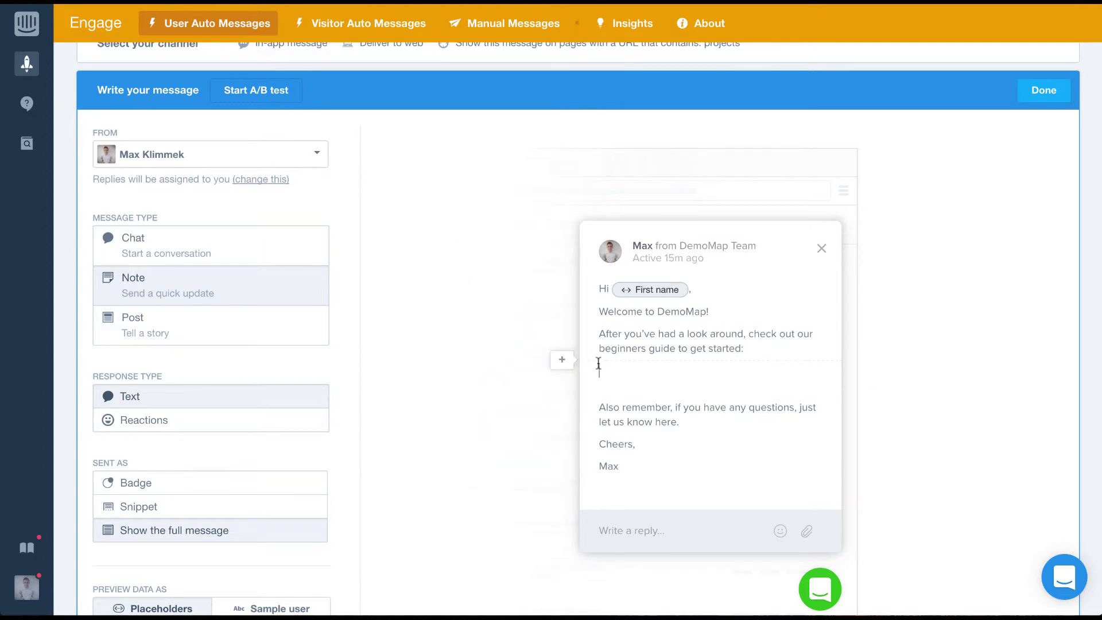
left_click(562, 363)
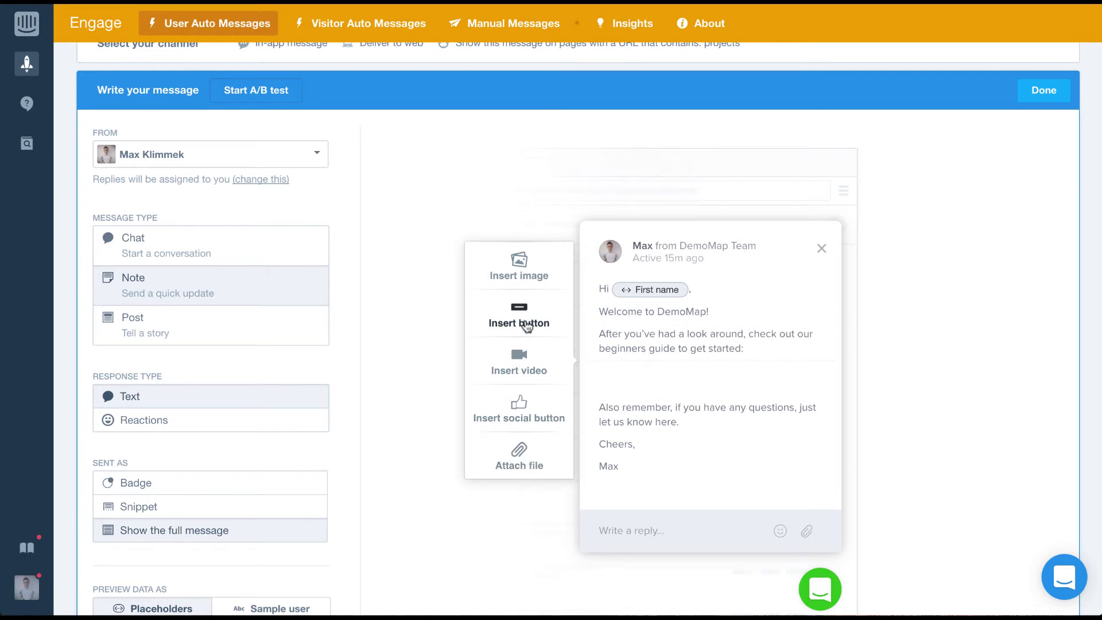
left_click(526, 320)
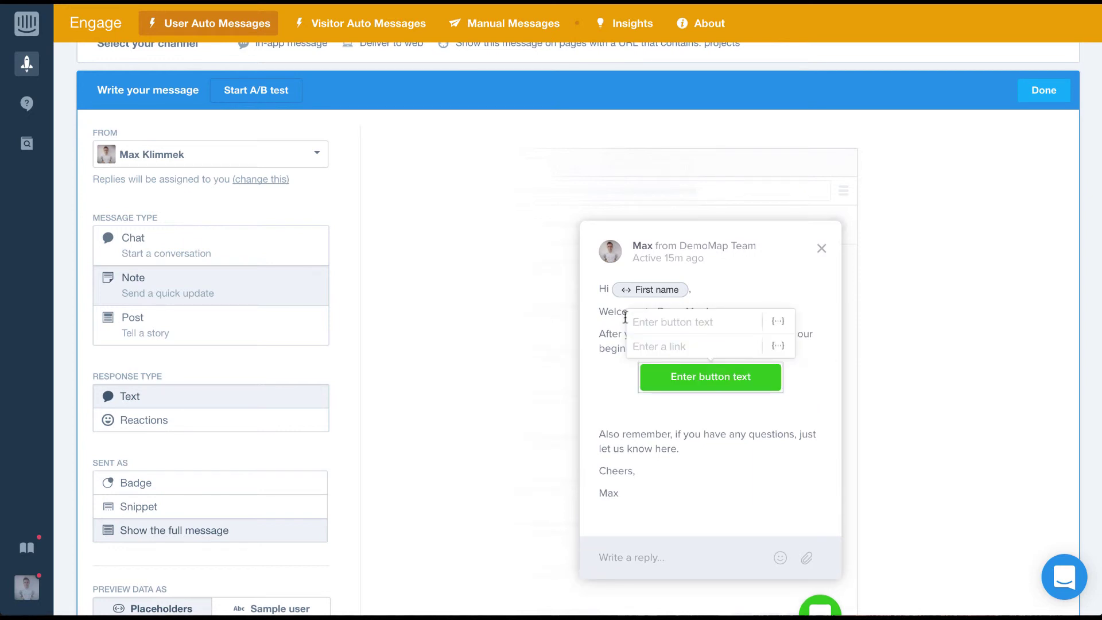
type("Beginner")
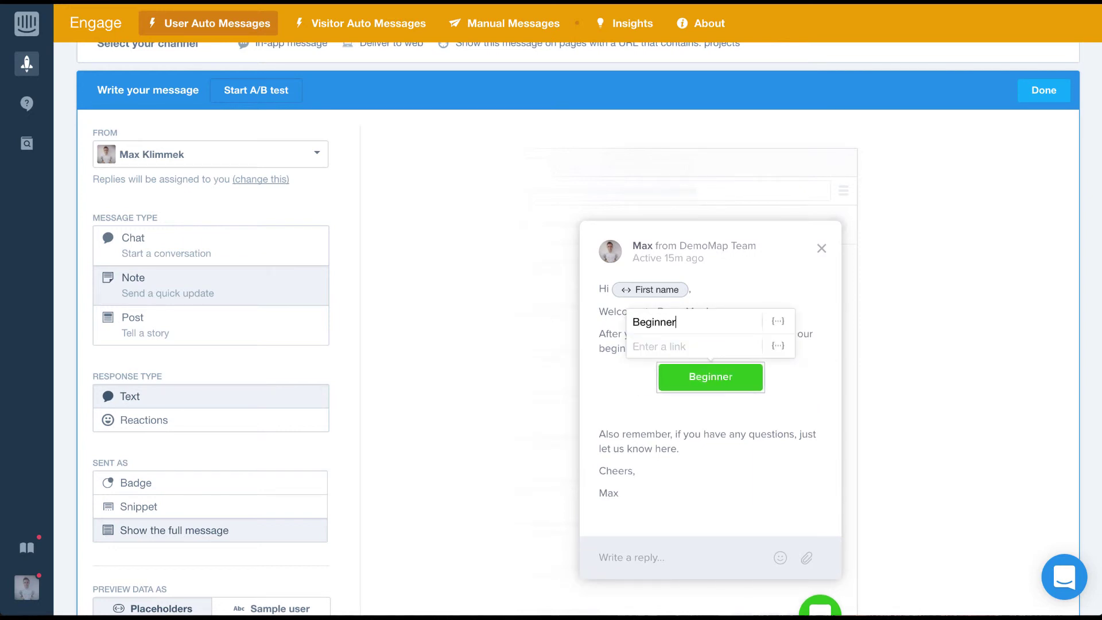
type("s Guide")
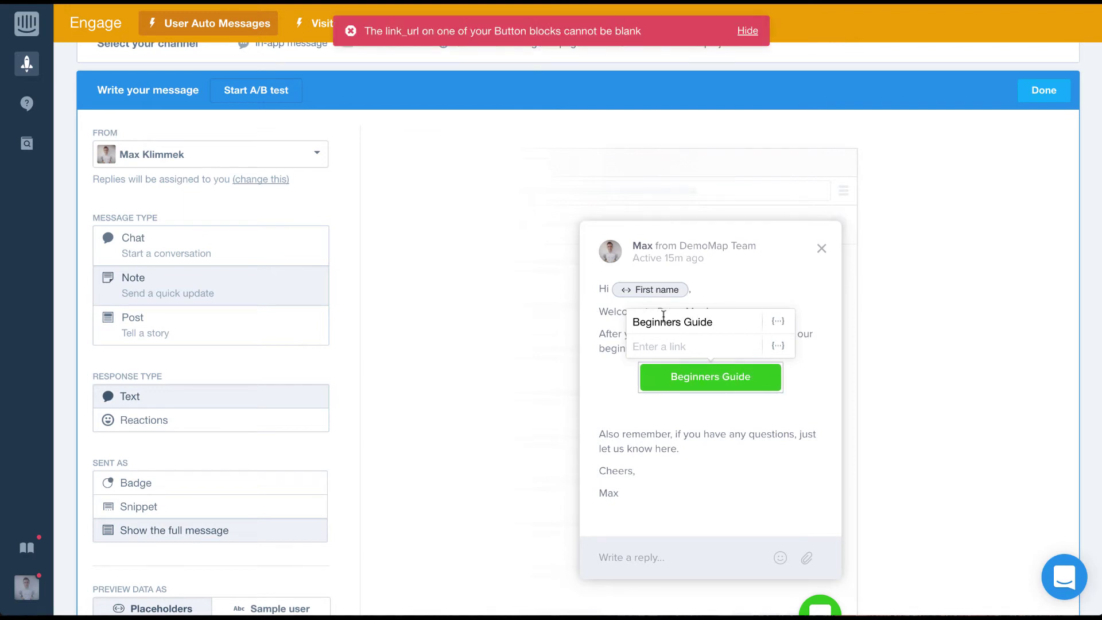
type("www.demomap.io/bg")
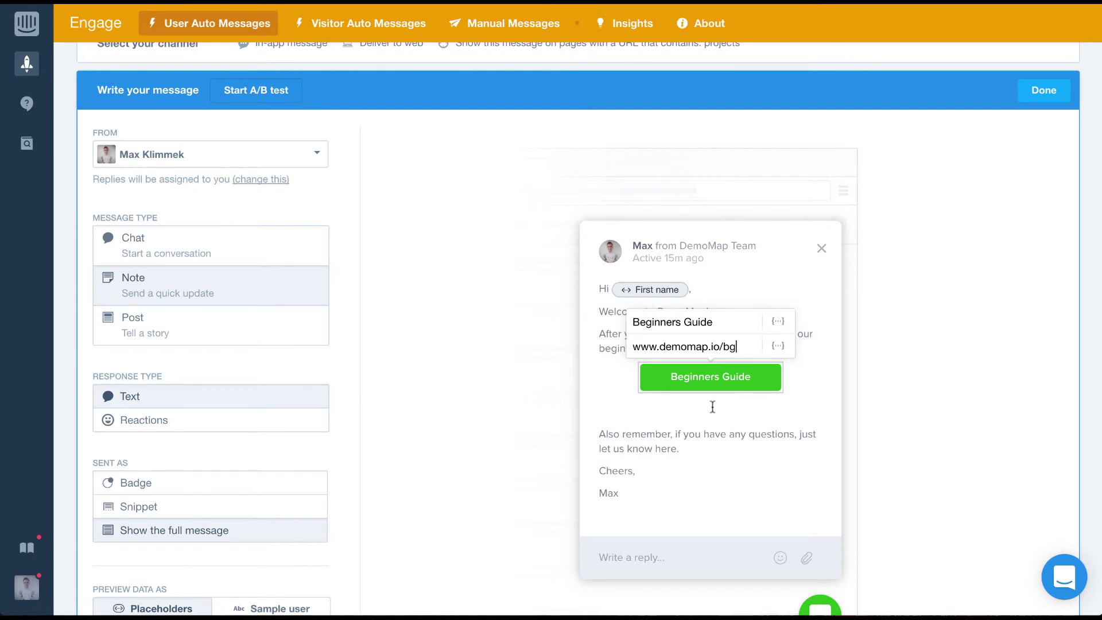
left_click(713, 406)
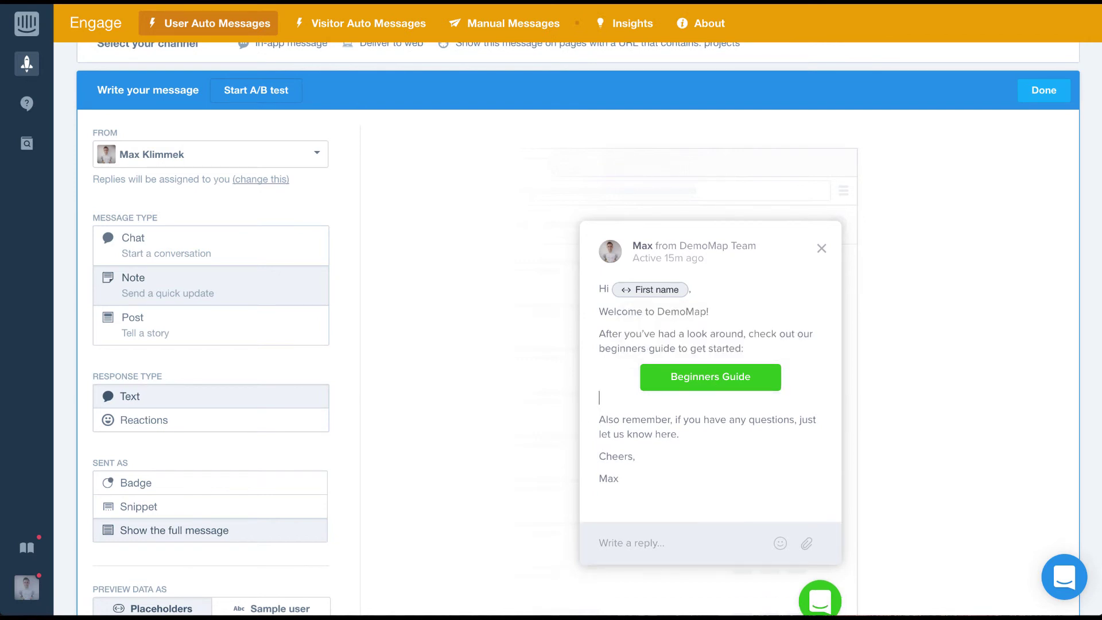
Step: Set the message goal to READ_BEGINNER_GUIDE is true
scroll(701, 418, "down", 1)
scroll(700, 418, "down", 4)
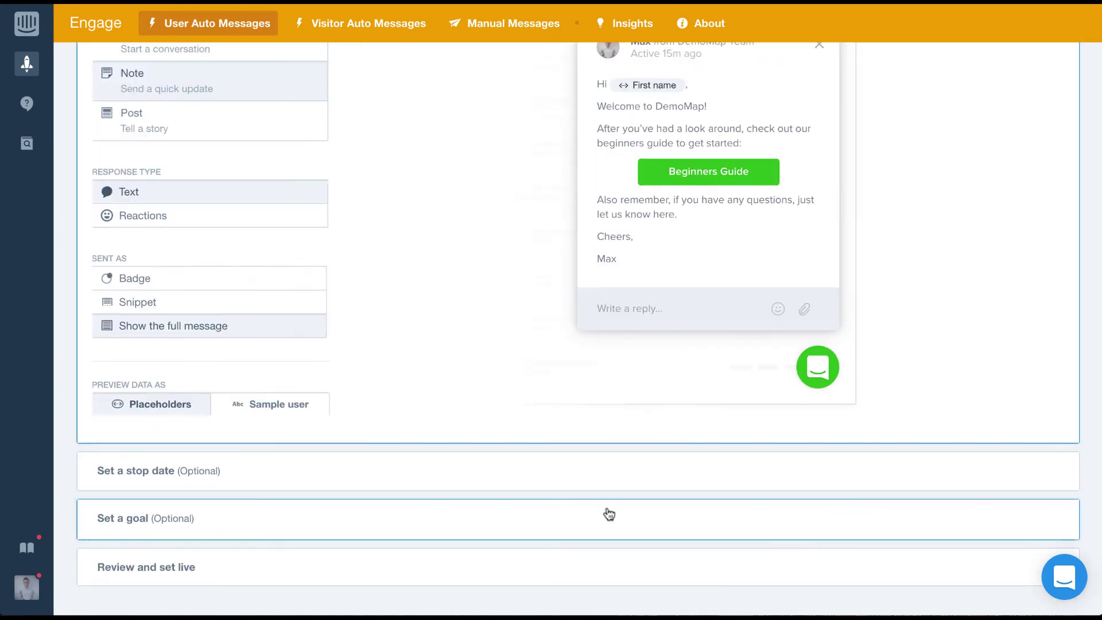
left_click(603, 512)
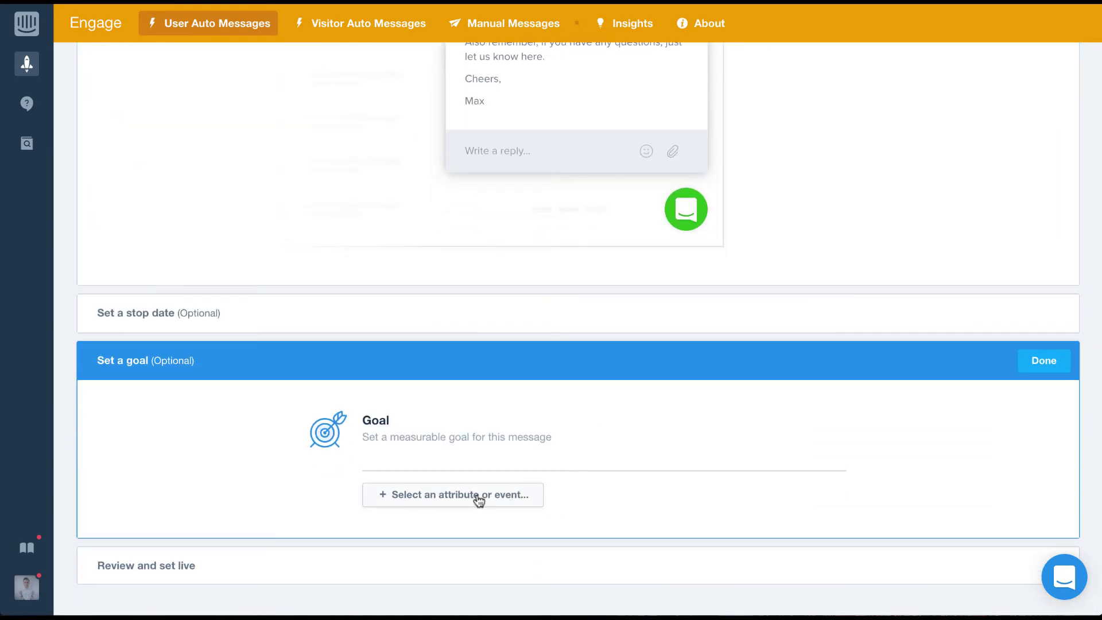
left_click(485, 500)
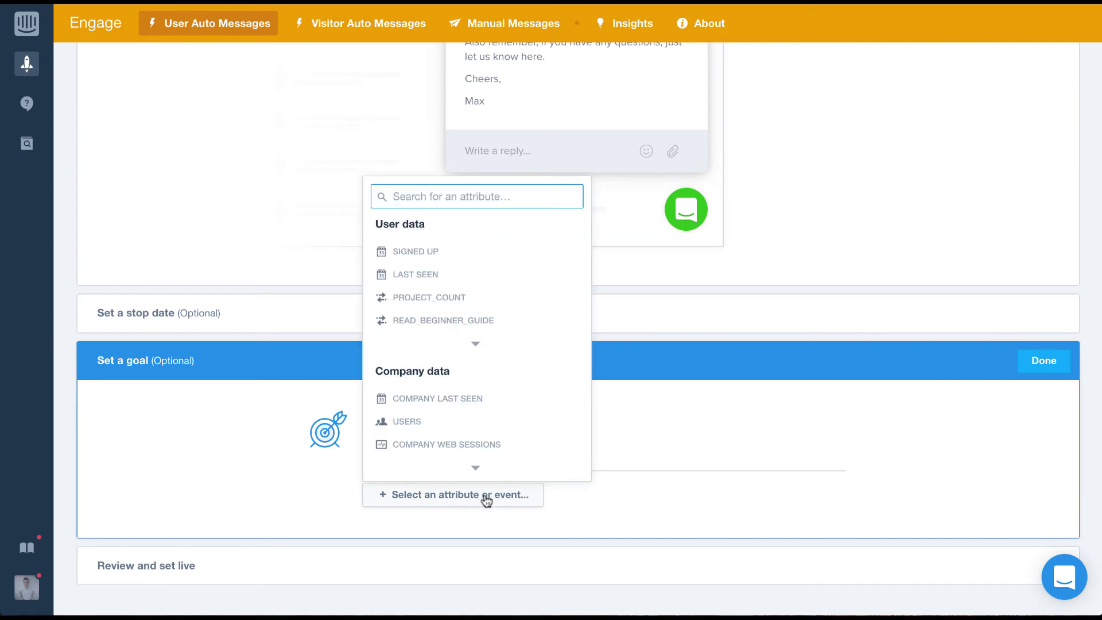
left_click(475, 324)
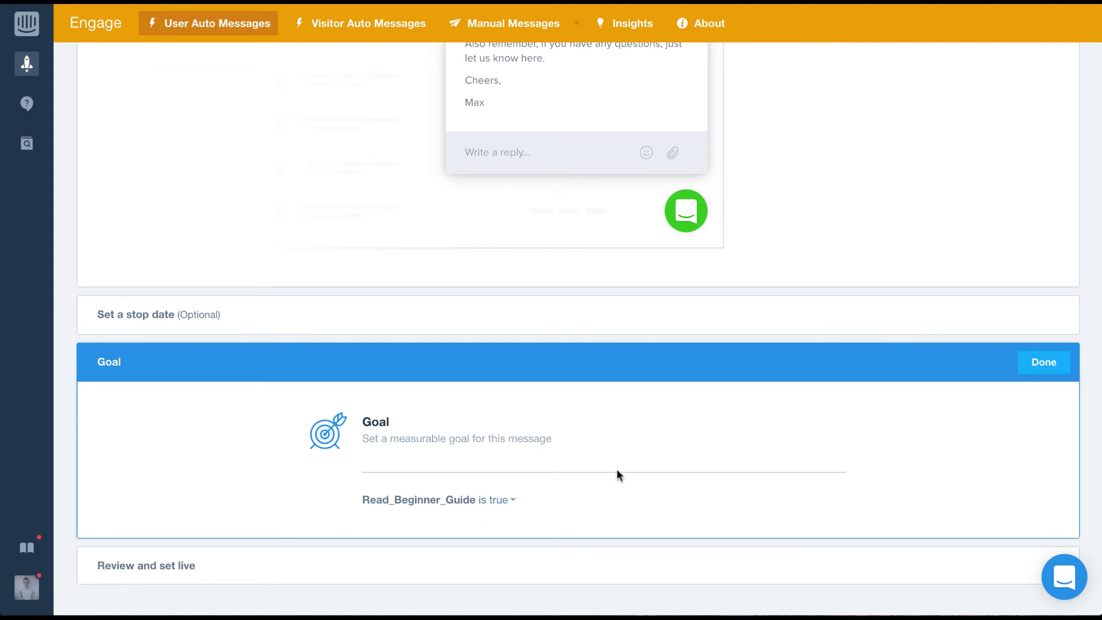
Step: Confirm the Read_beginner_guide goal with Done and review the finished message
scroll(632, 464, "up", 8)
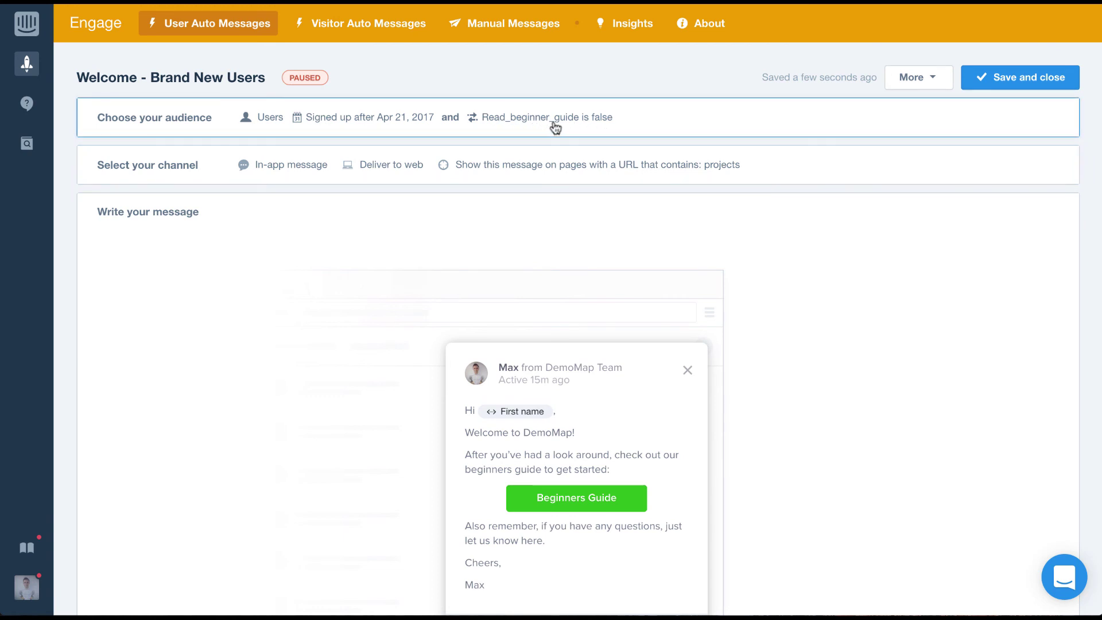
scroll(518, 197, "down", 8)
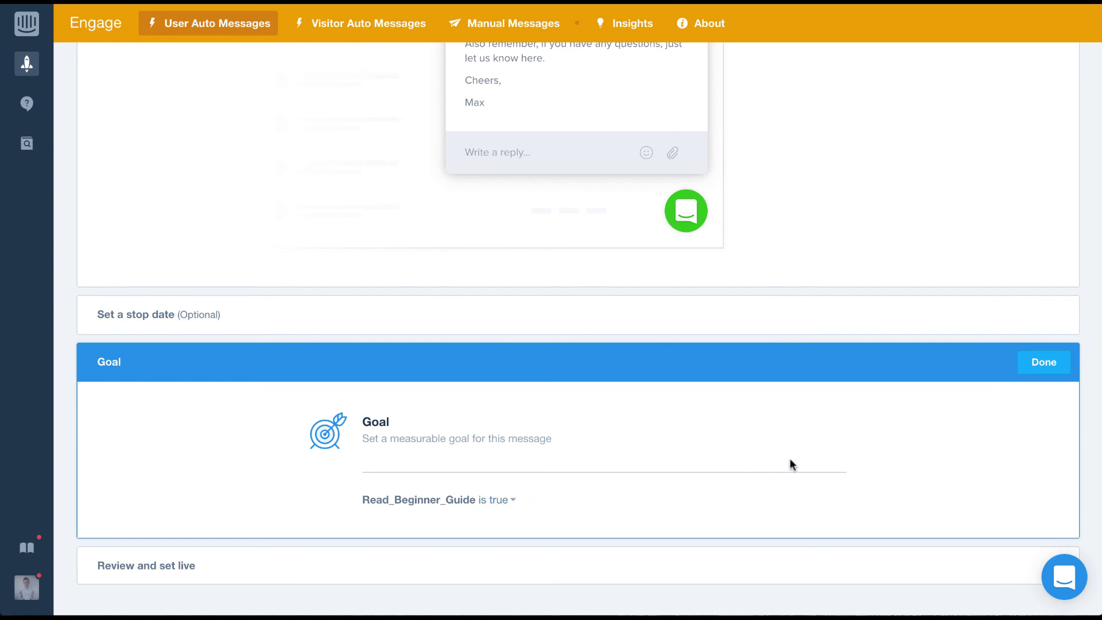
left_click(1055, 370)
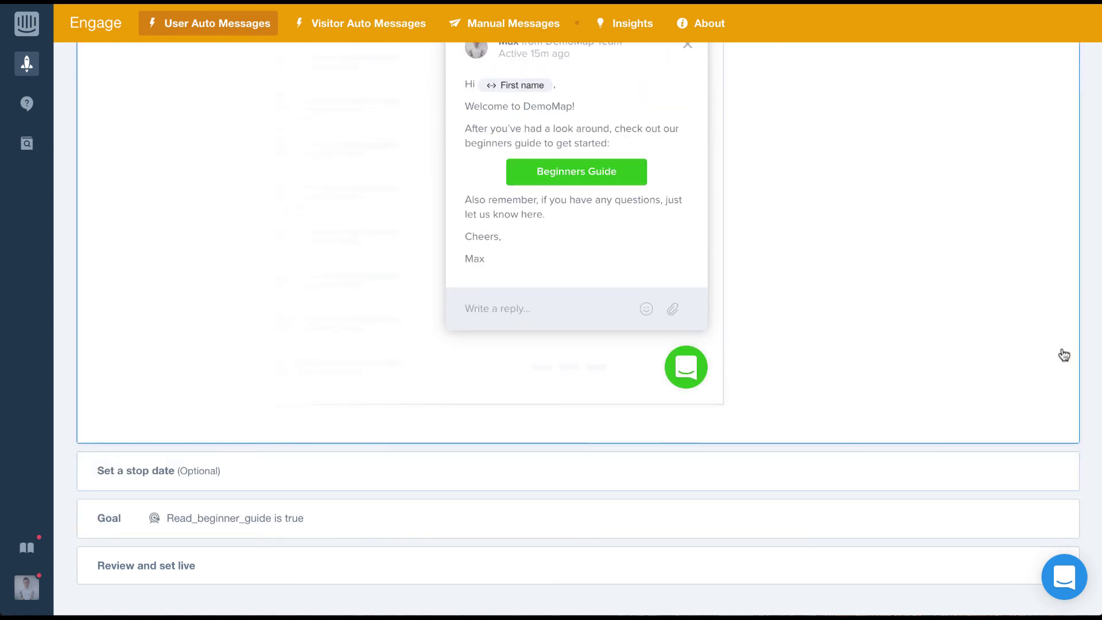
scroll(1060, 355, "up", 3)
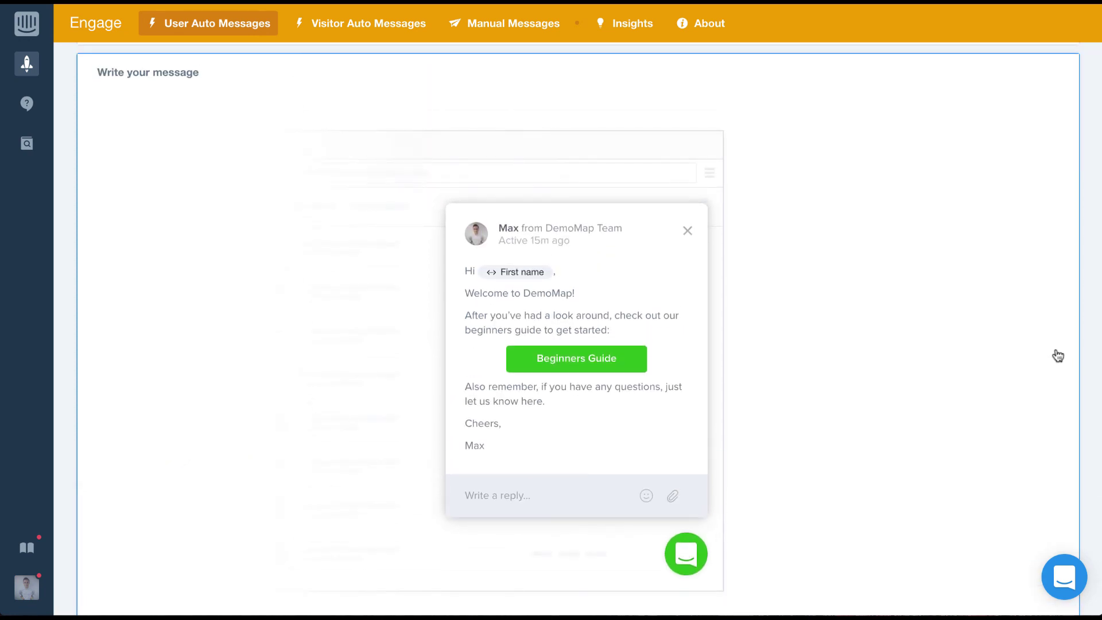
scroll(1001, 354, "down", 4)
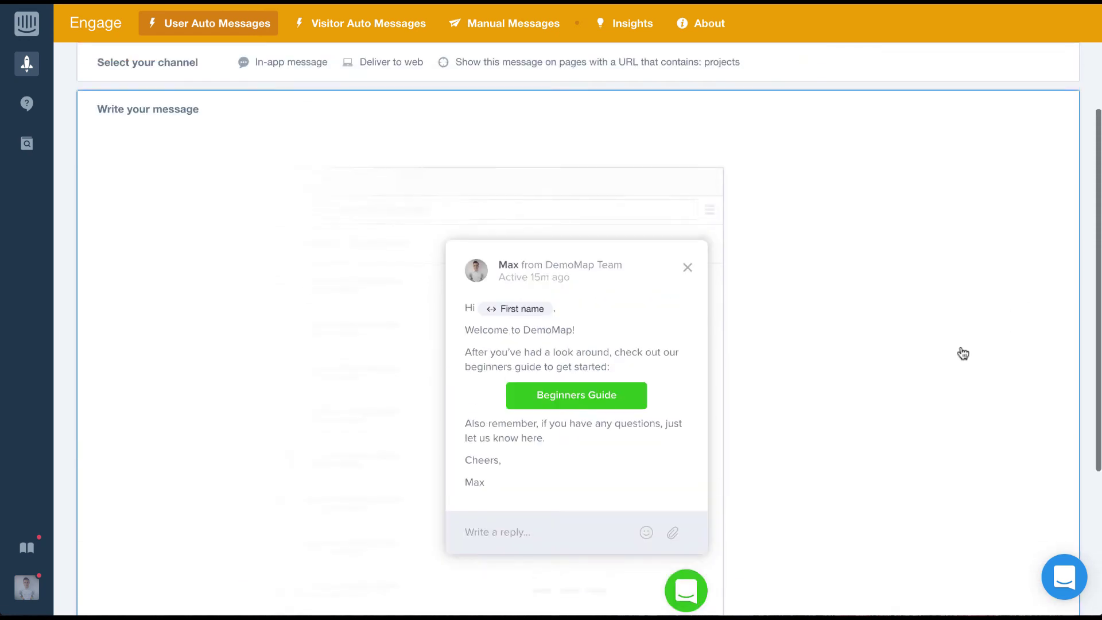